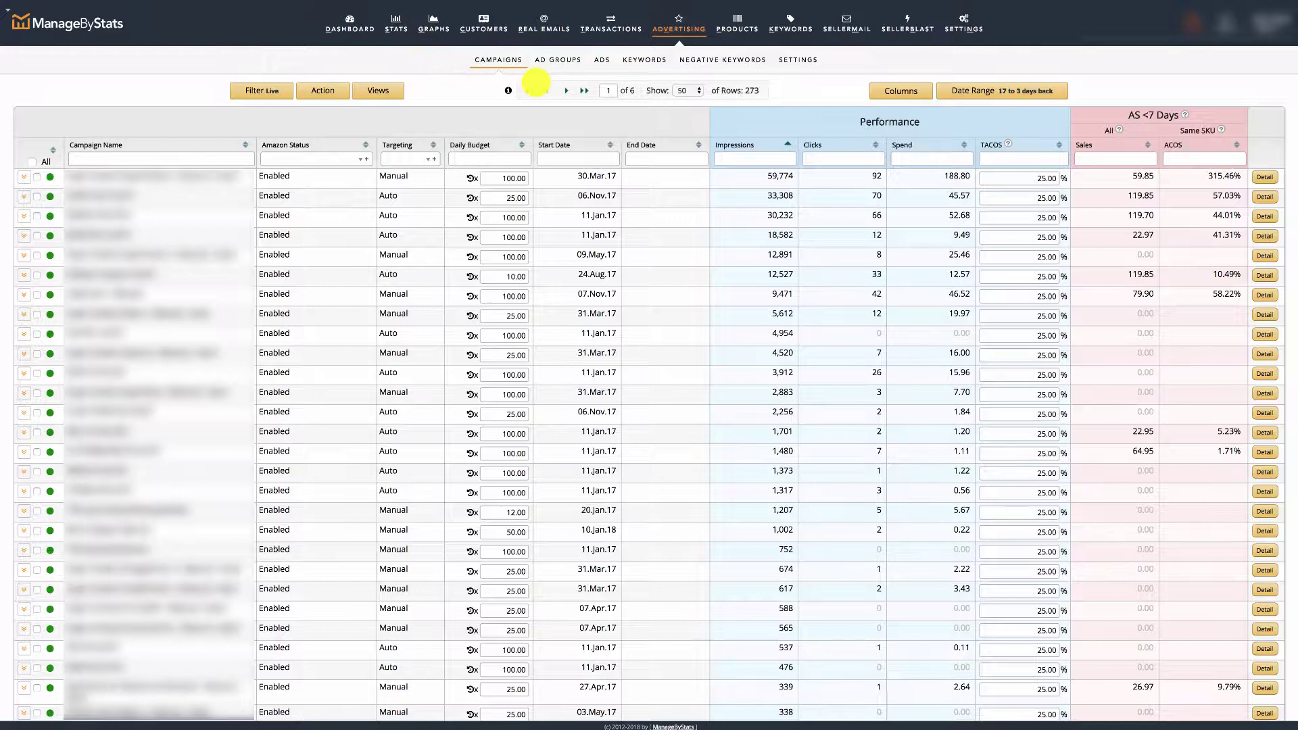
Load the Biggest Loss keyword view and filter Spend to >5, leaving 15 keywords
{"action": "left_click", "coordinate": [642, 59]}
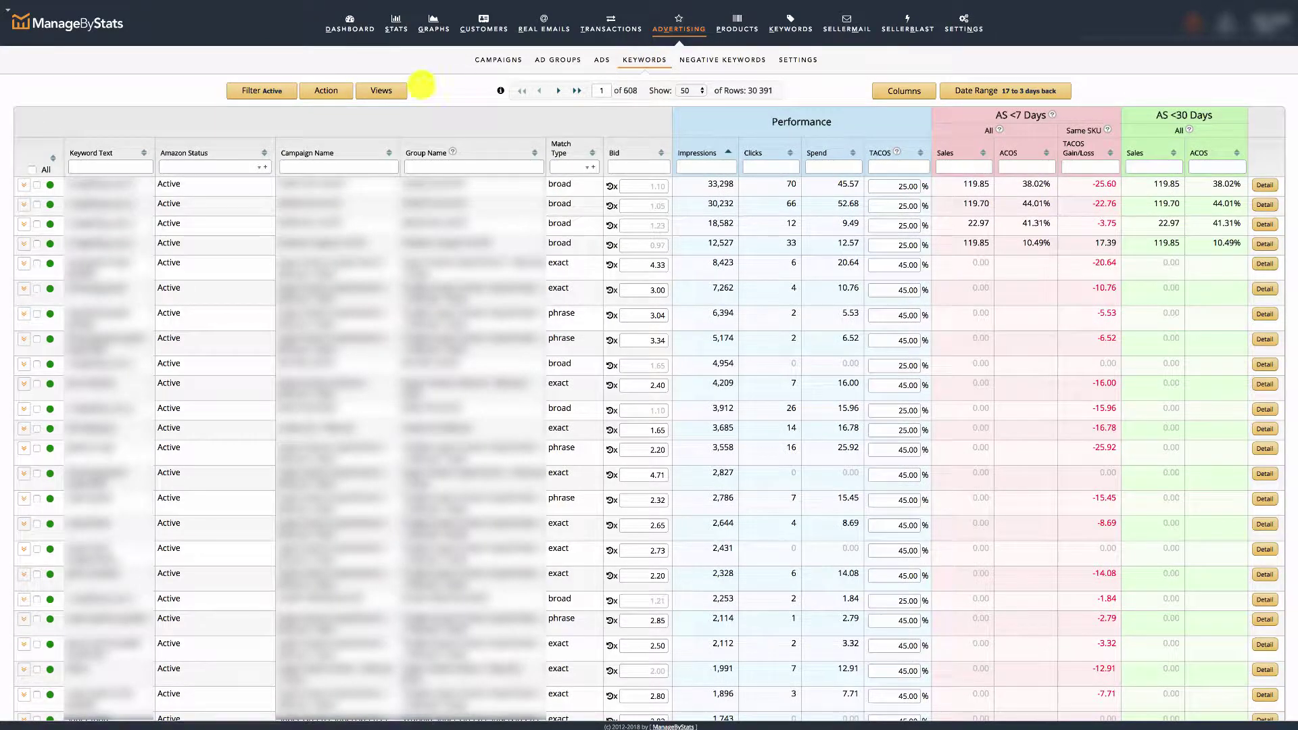
{"action": "left_click", "coordinate": [382, 91]}
{"action": "left_click", "coordinate": [390, 129]}
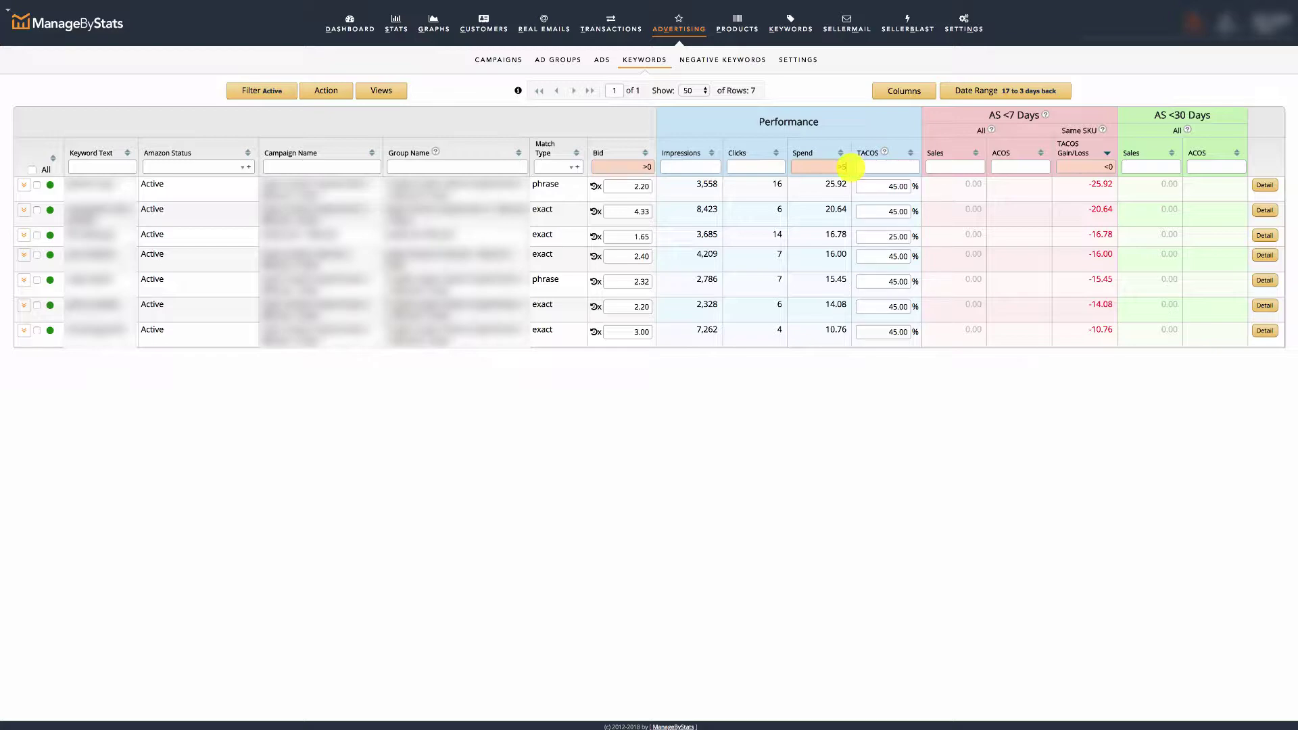
{"action": "key", "text": "Return"}
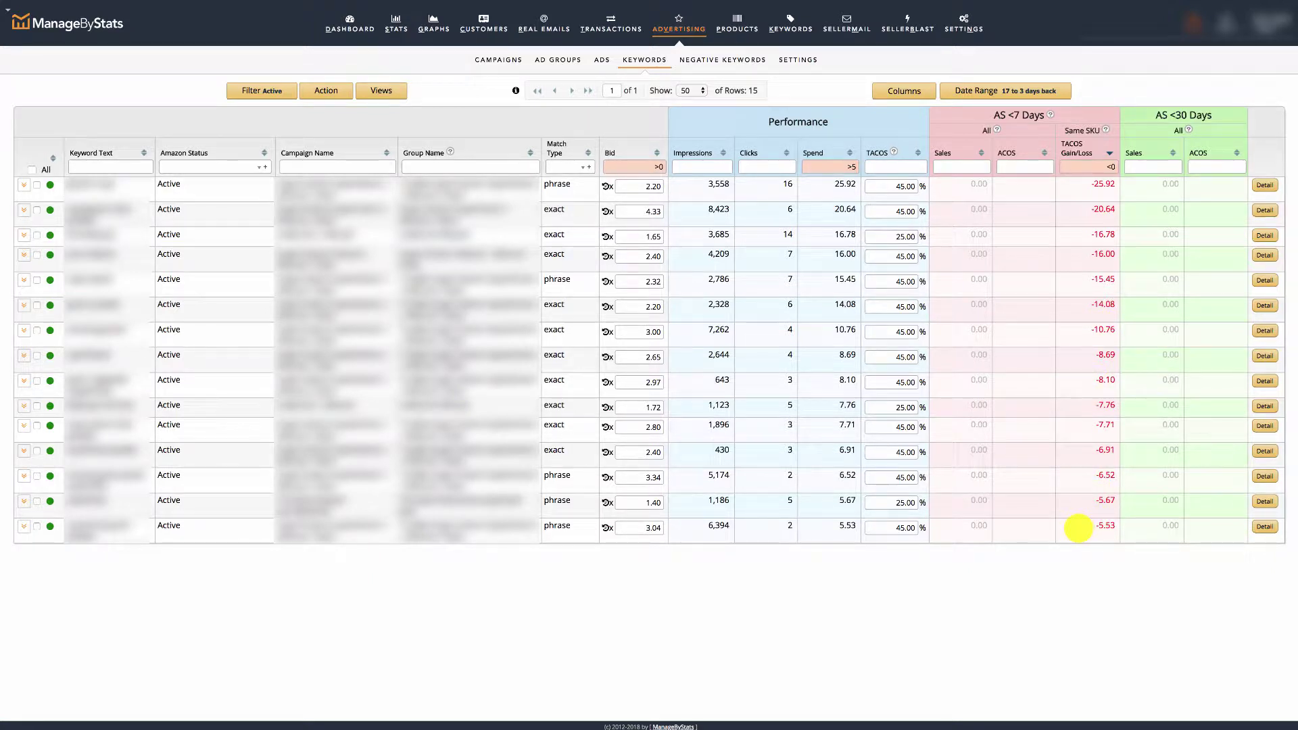
Lower all 15 keywords' bids by 10%, e.g. 2.20 to 2.00 and 4.33 to 3.94
{"action": "left_click", "coordinate": [326, 90]}
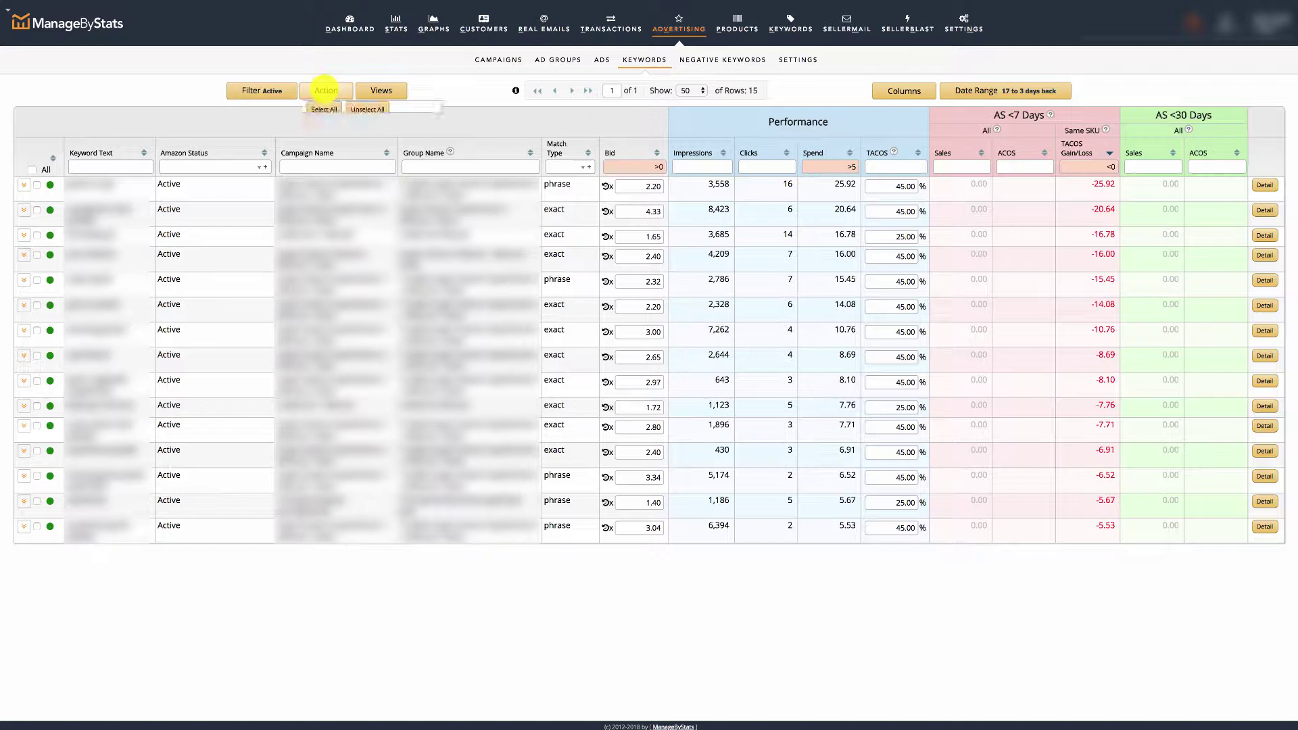
{"action": "left_click", "coordinate": [324, 115]}
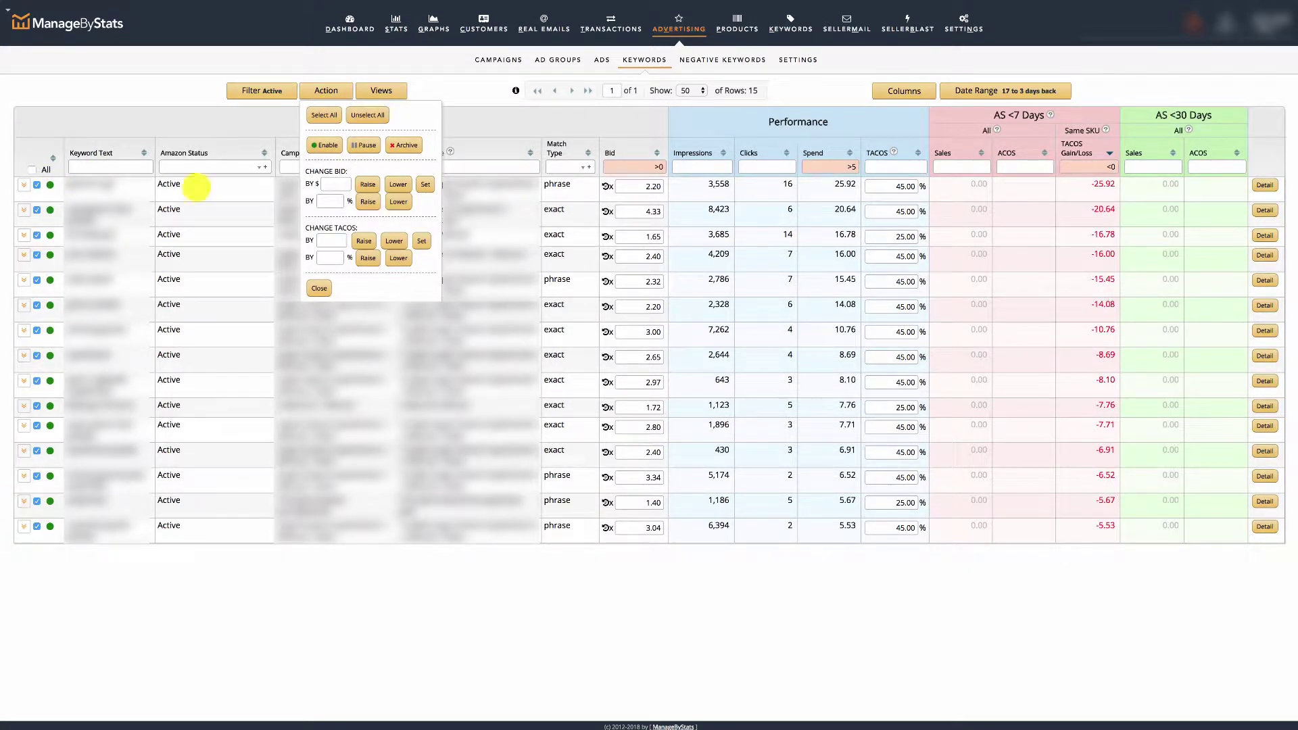
{"action": "left_click", "coordinate": [330, 200]}
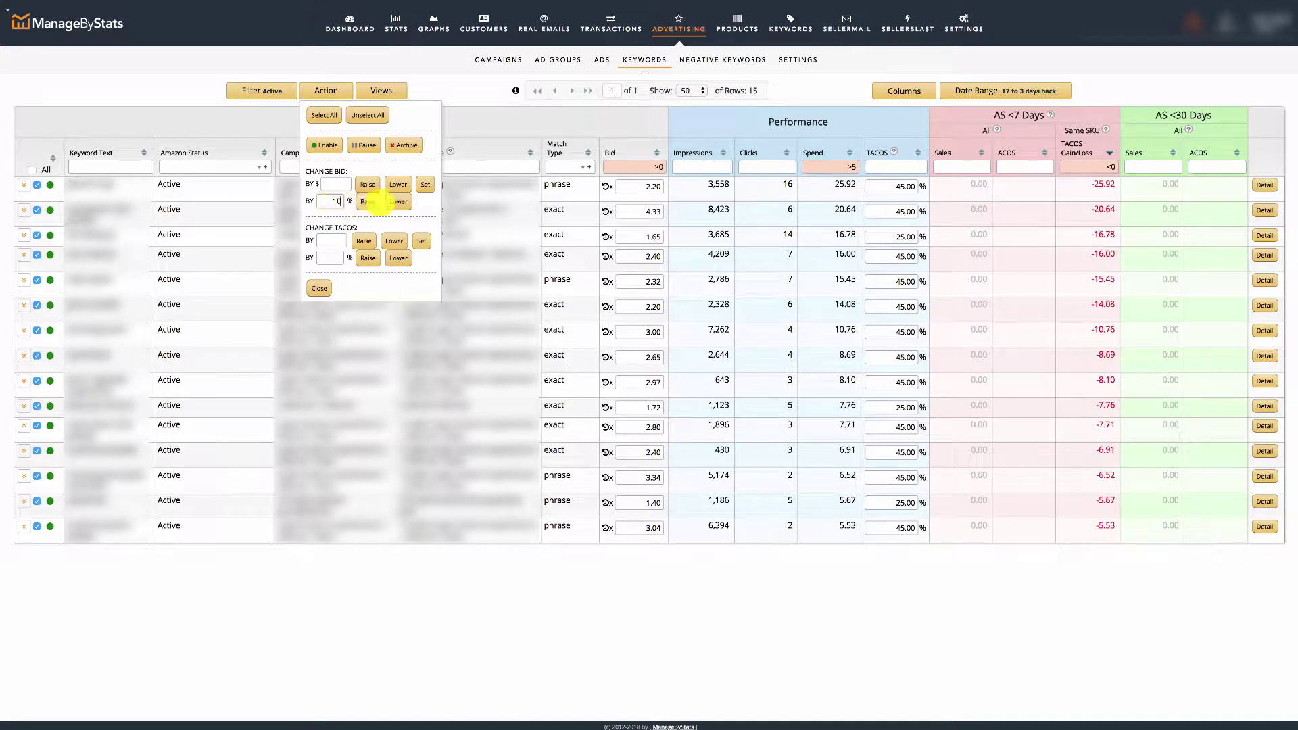
{"action": "left_click", "coordinate": [399, 202]}
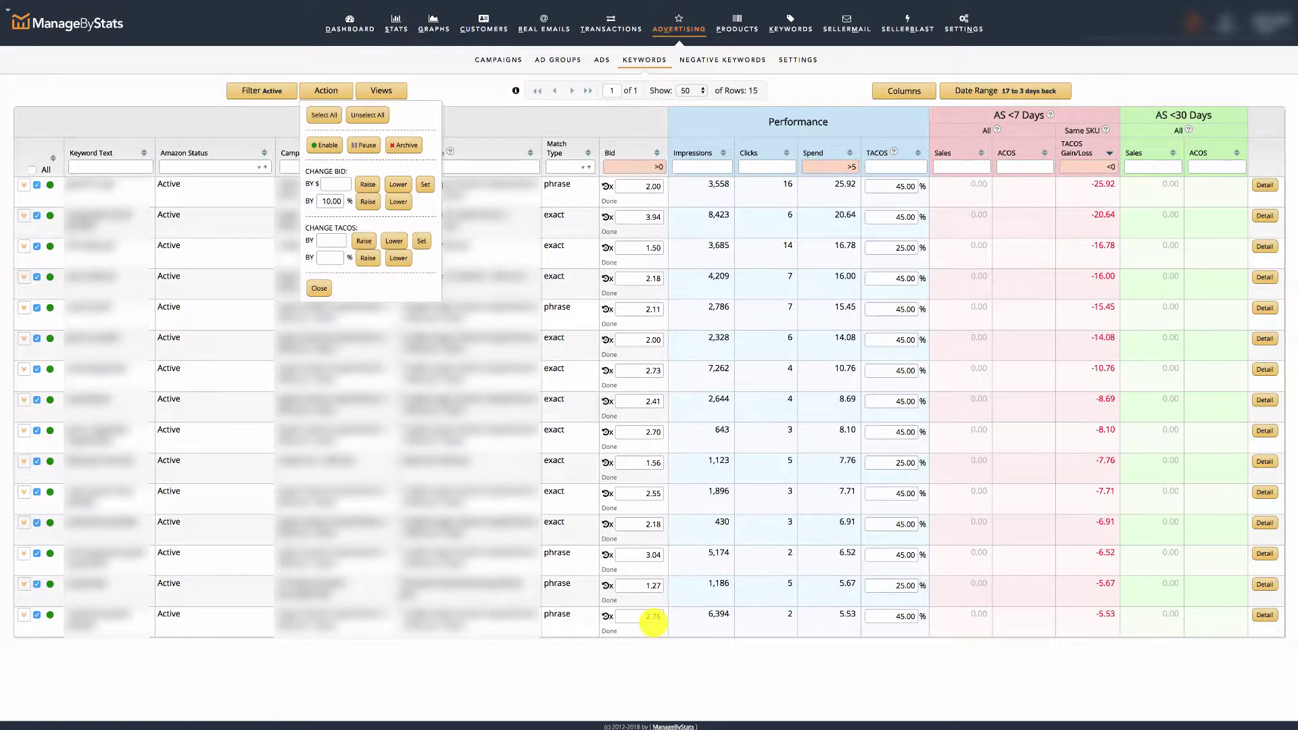
{"action": "left_click", "coordinate": [319, 288]}
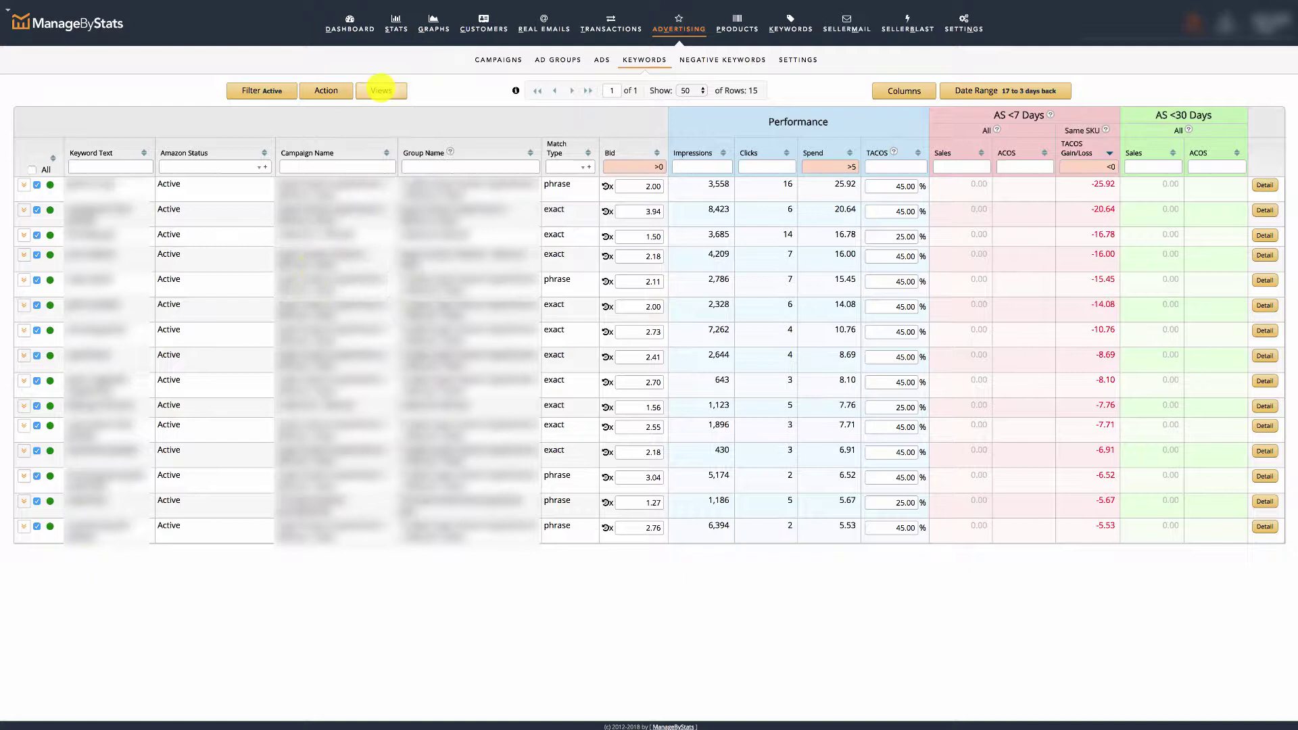
Load the Largest Gains view with the Spend filter widened to >0, leaving four keywords
{"action": "left_click", "coordinate": [380, 90]}
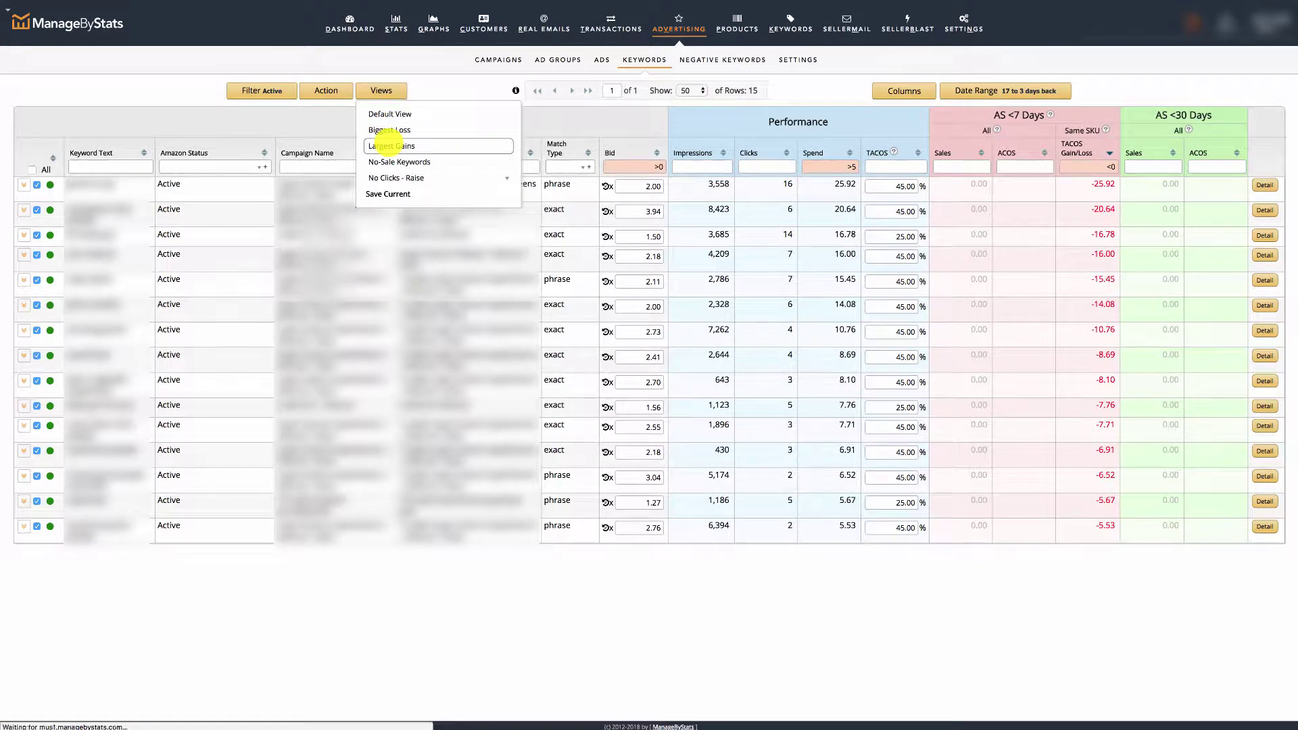
{"action": "left_click", "coordinate": [389, 145]}
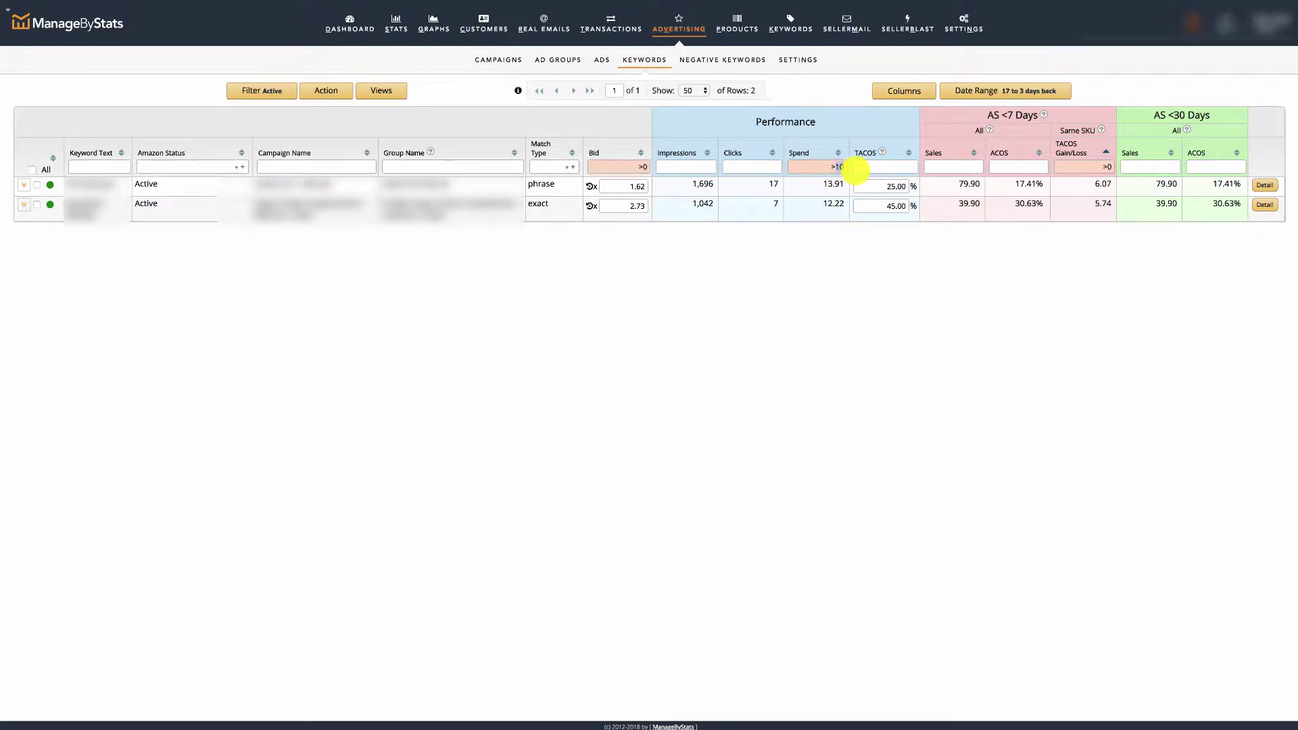
{"action": "key", "text": "Return"}
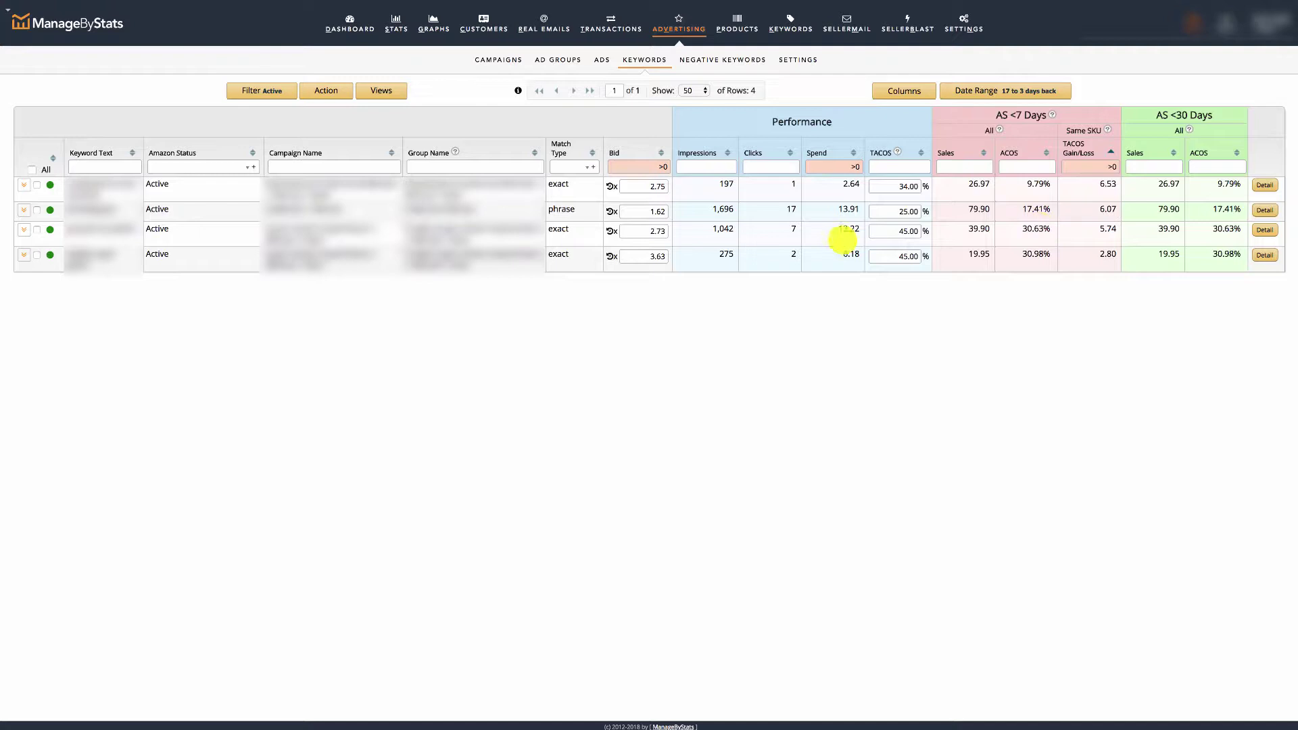
Raise the four gaining keywords' bids by 10%, e.g. 2.75 to 3.03 and 3.63 to 3.99
{"action": "left_click", "coordinate": [326, 90]}
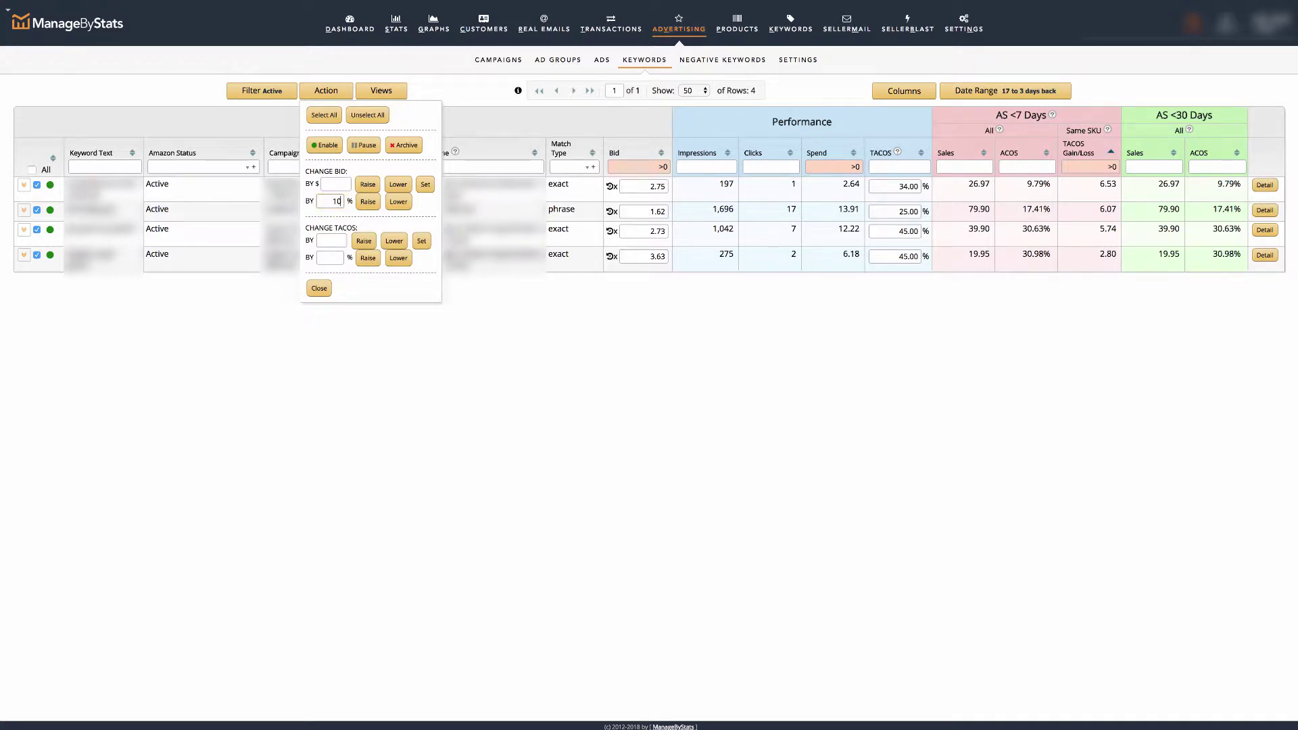
{"action": "left_click", "coordinate": [336, 201]}
{"action": "type", "text": "10"}
{"action": "left_click", "coordinate": [368, 201]}
{"action": "left_click", "coordinate": [319, 289]}
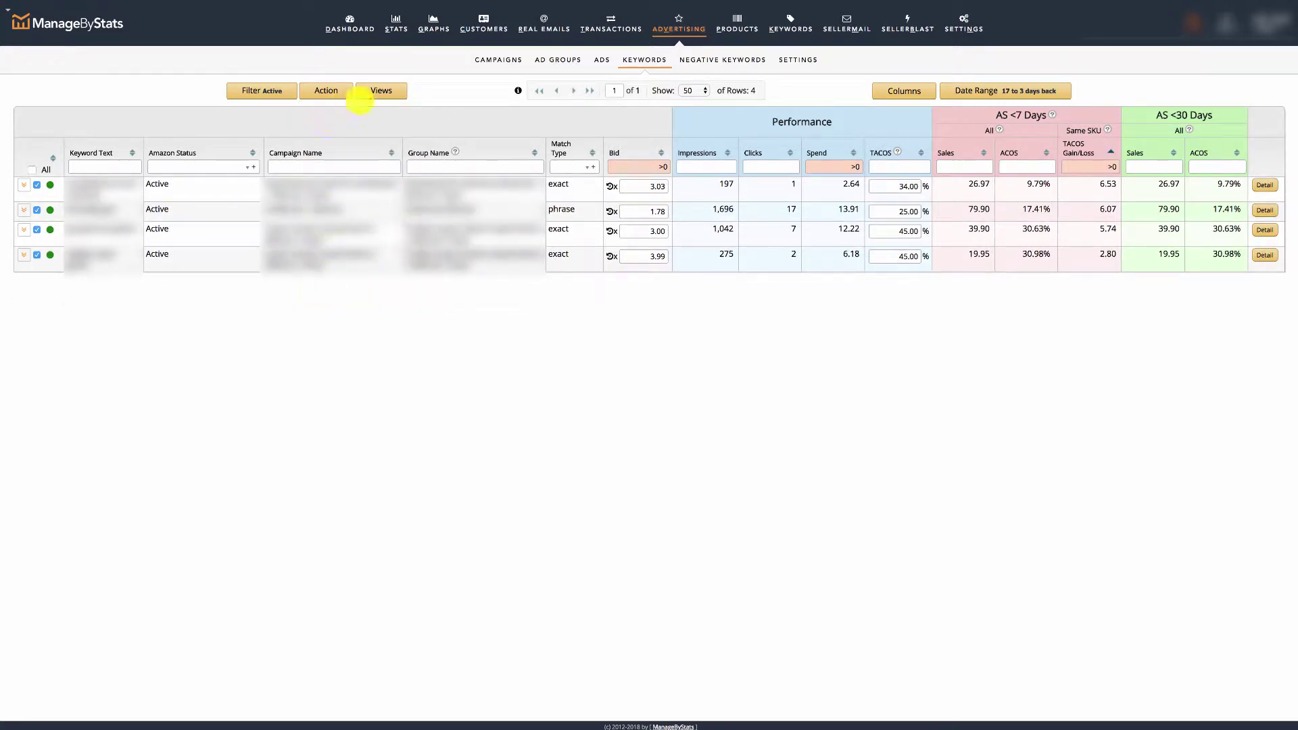
{"action": "left_click", "coordinate": [377, 90]}
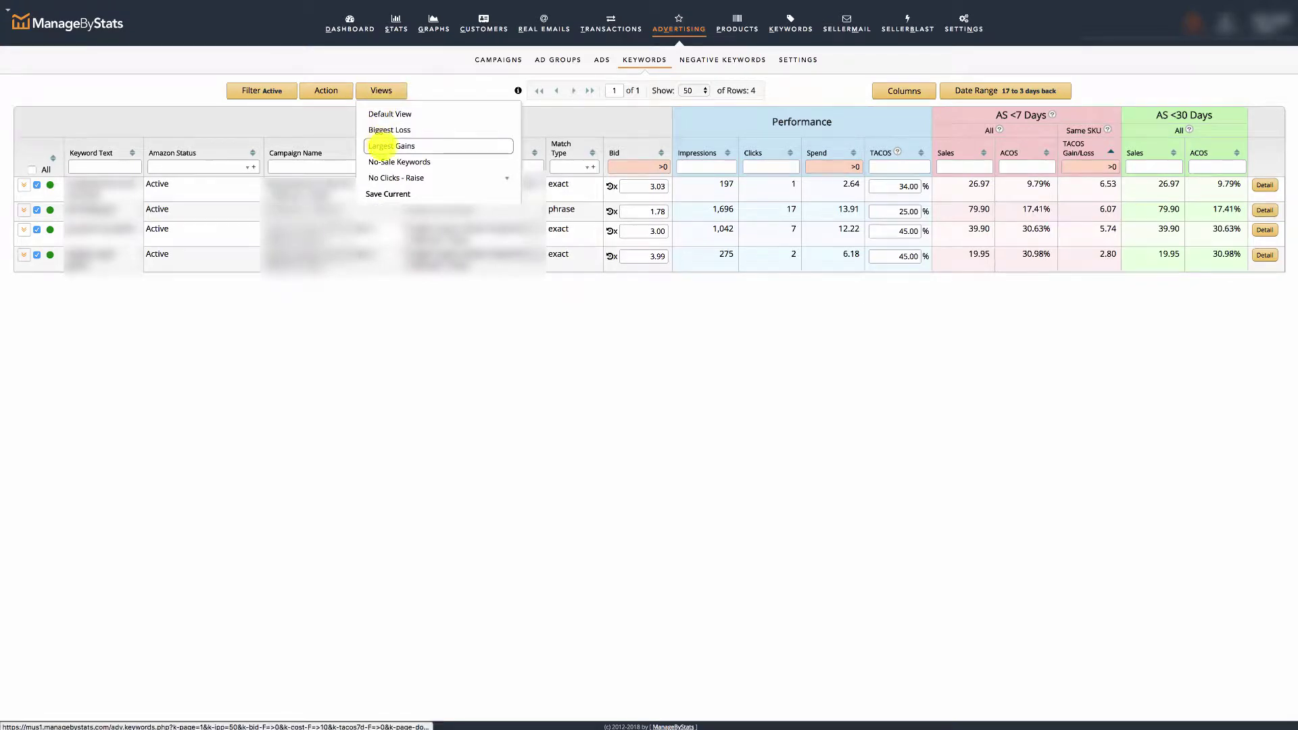
Load the No-Sale Keywords view of 7 zero-sales keywords and inspect their bid histories
{"action": "left_click", "coordinate": [382, 161]}
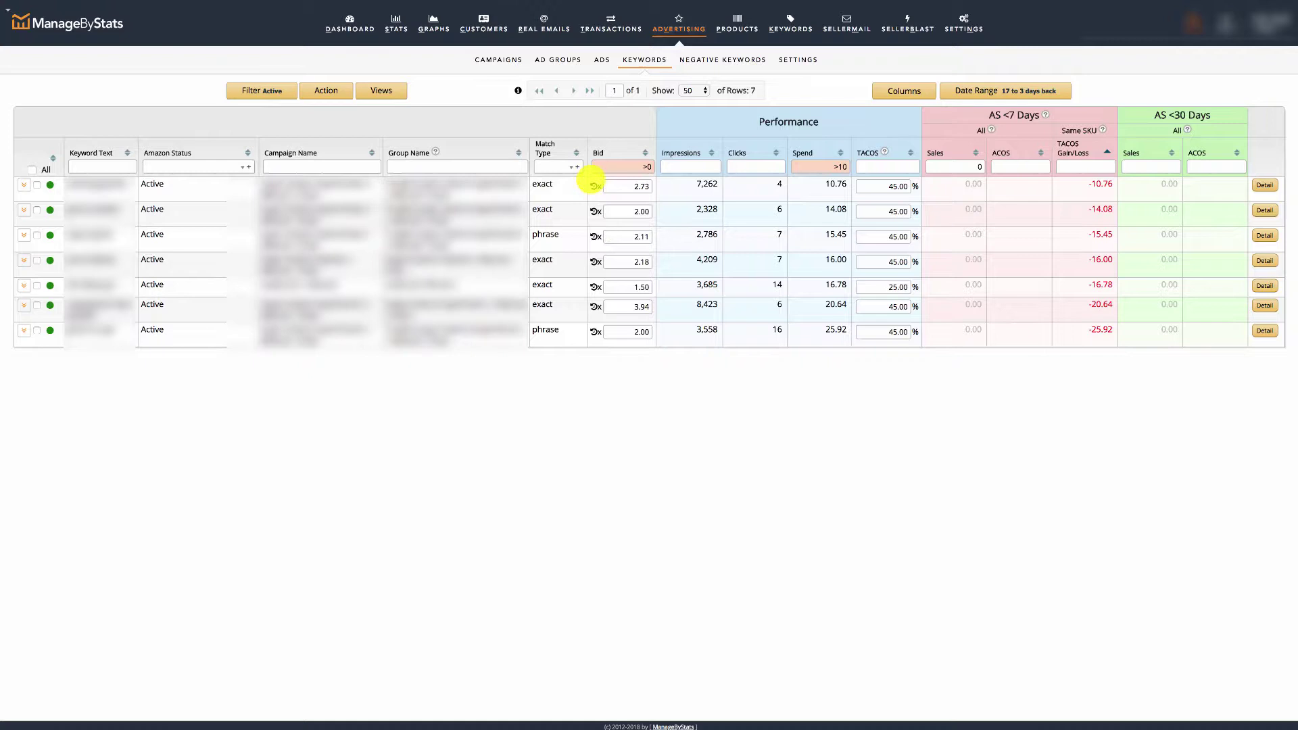
{"action": "mouse_move", "coordinate": [594, 186]}
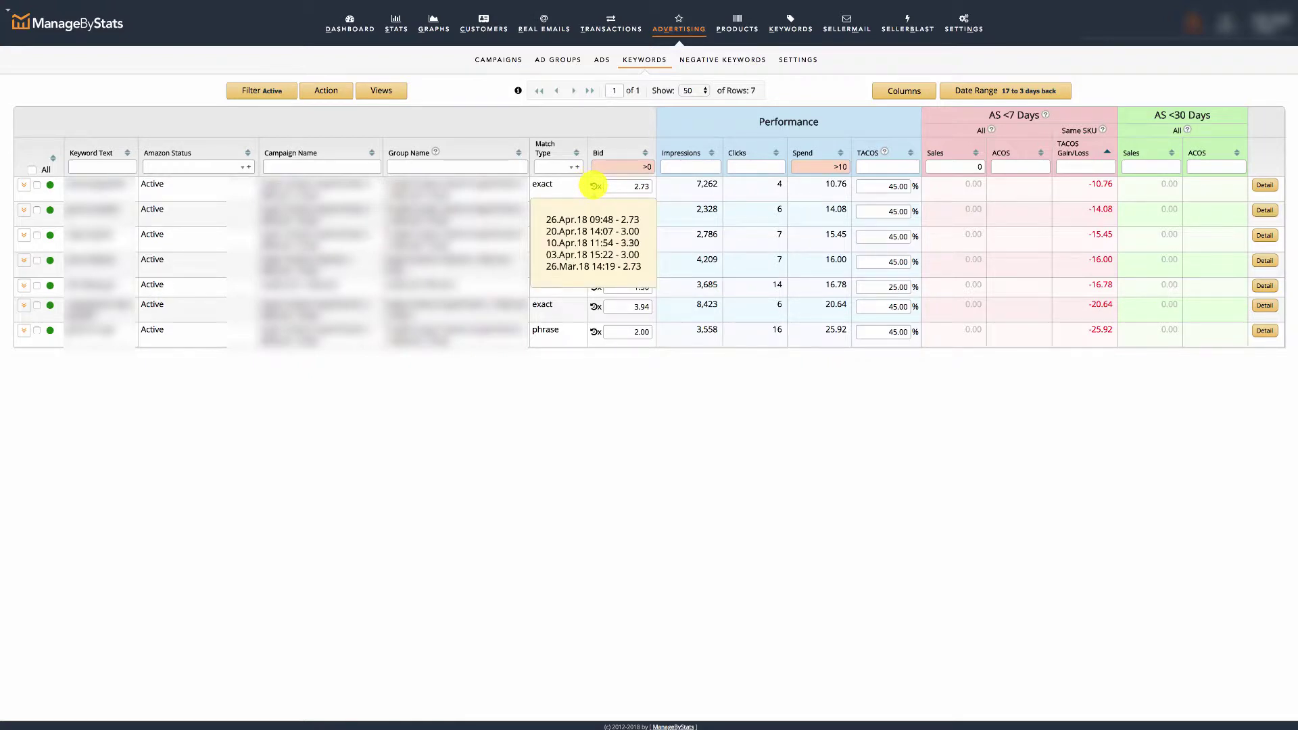
{"action": "mouse_move", "coordinate": [594, 262]}
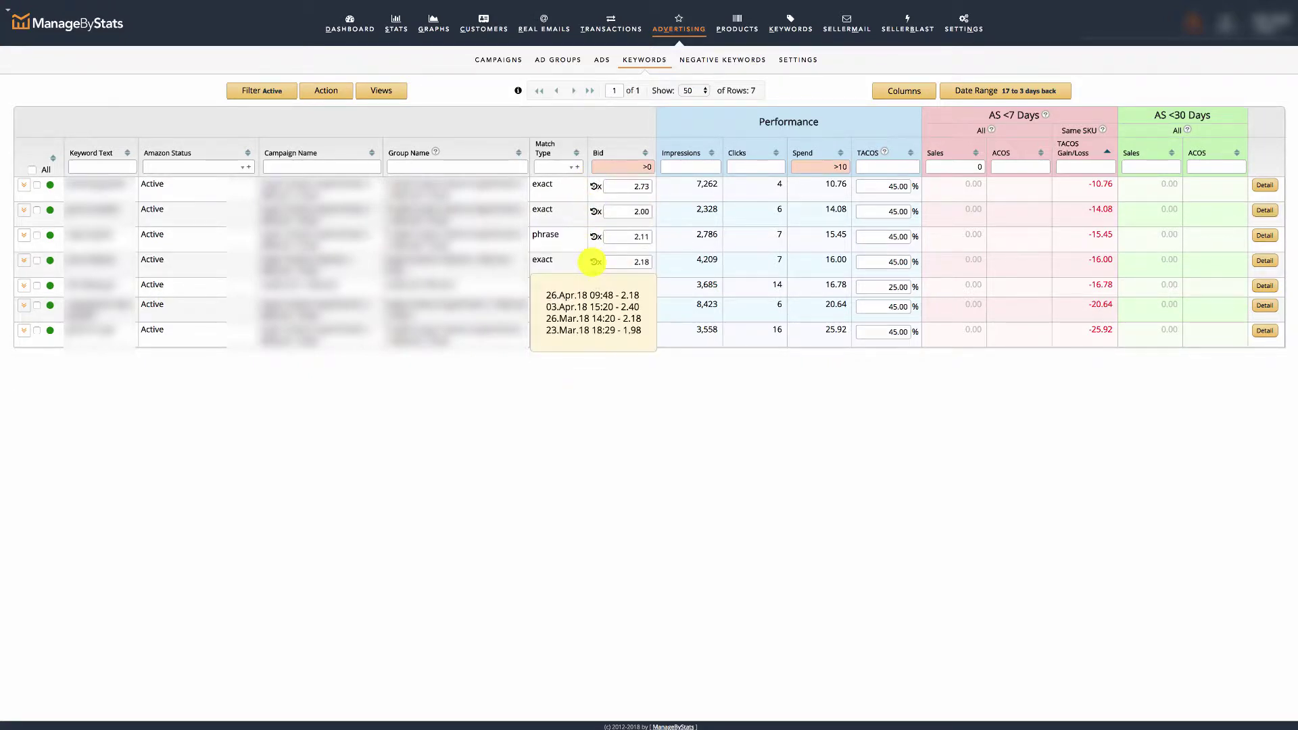
{"action": "mouse_move", "coordinate": [593, 331]}
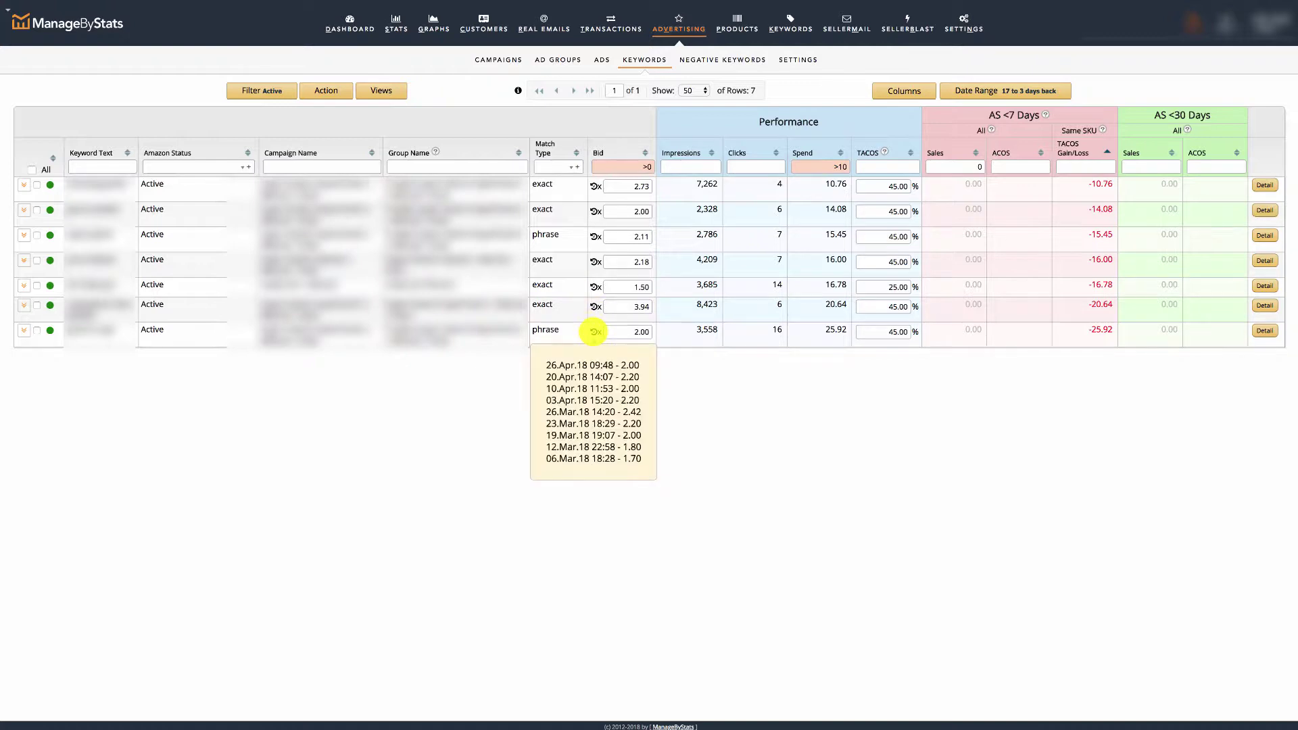
{"action": "left_click", "coordinate": [380, 90]}
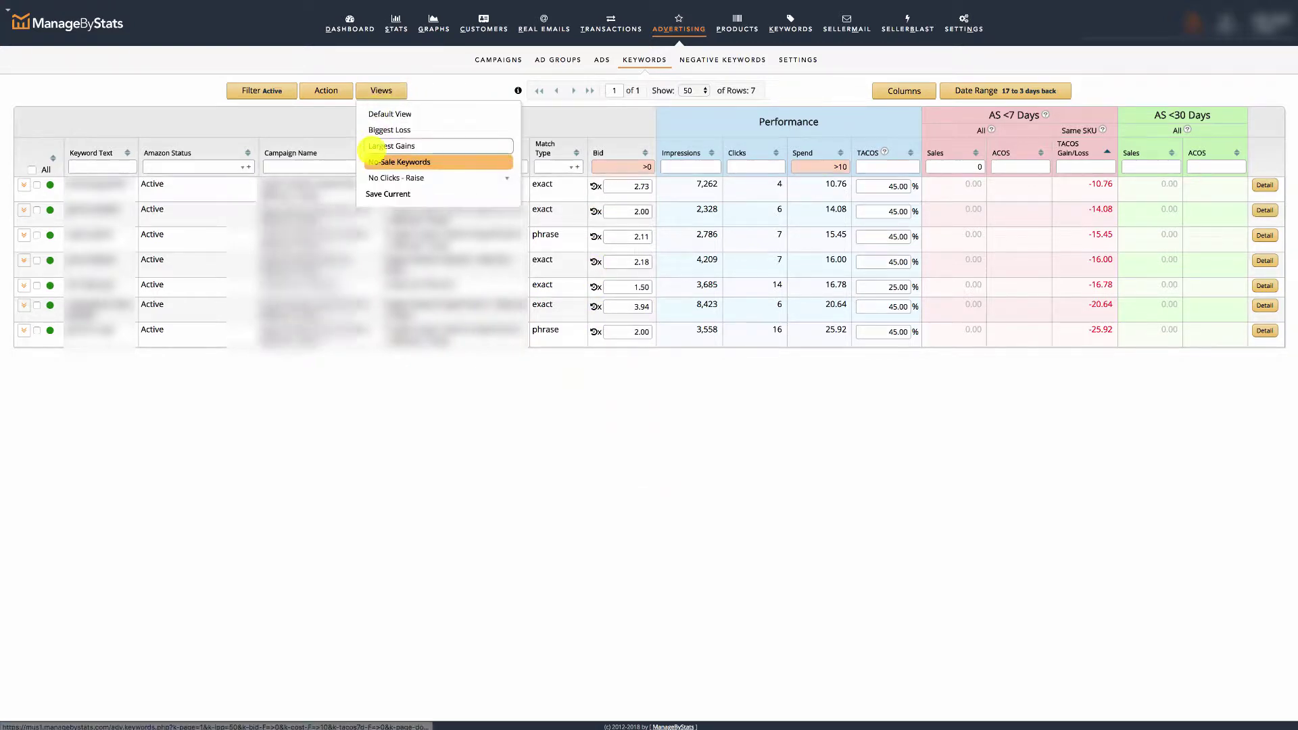
Load the No Clicks - Raise view listing 43 keywords with over 100 impressions and no clicks
{"action": "left_click", "coordinate": [434, 178]}
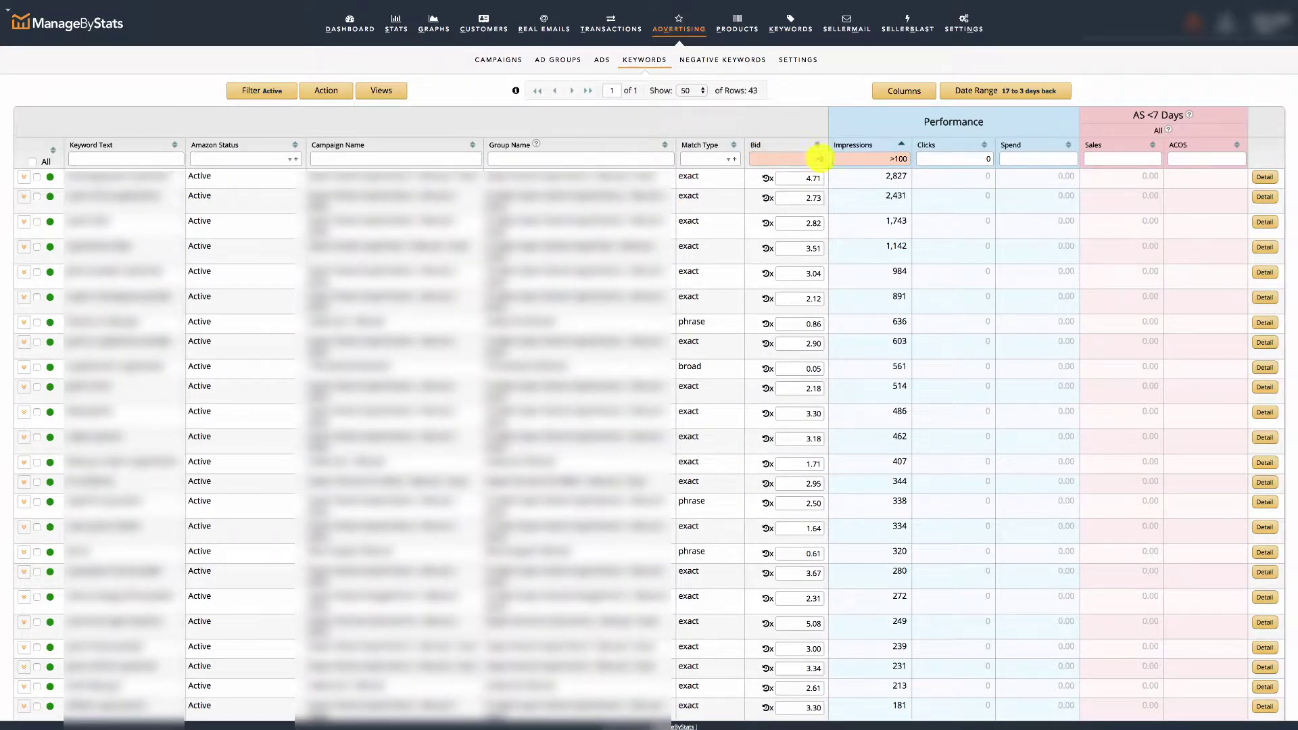
{"action": "scroll", "coordinate": [820, 158], "scroll_direction": "down", "scroll_amount": 1}
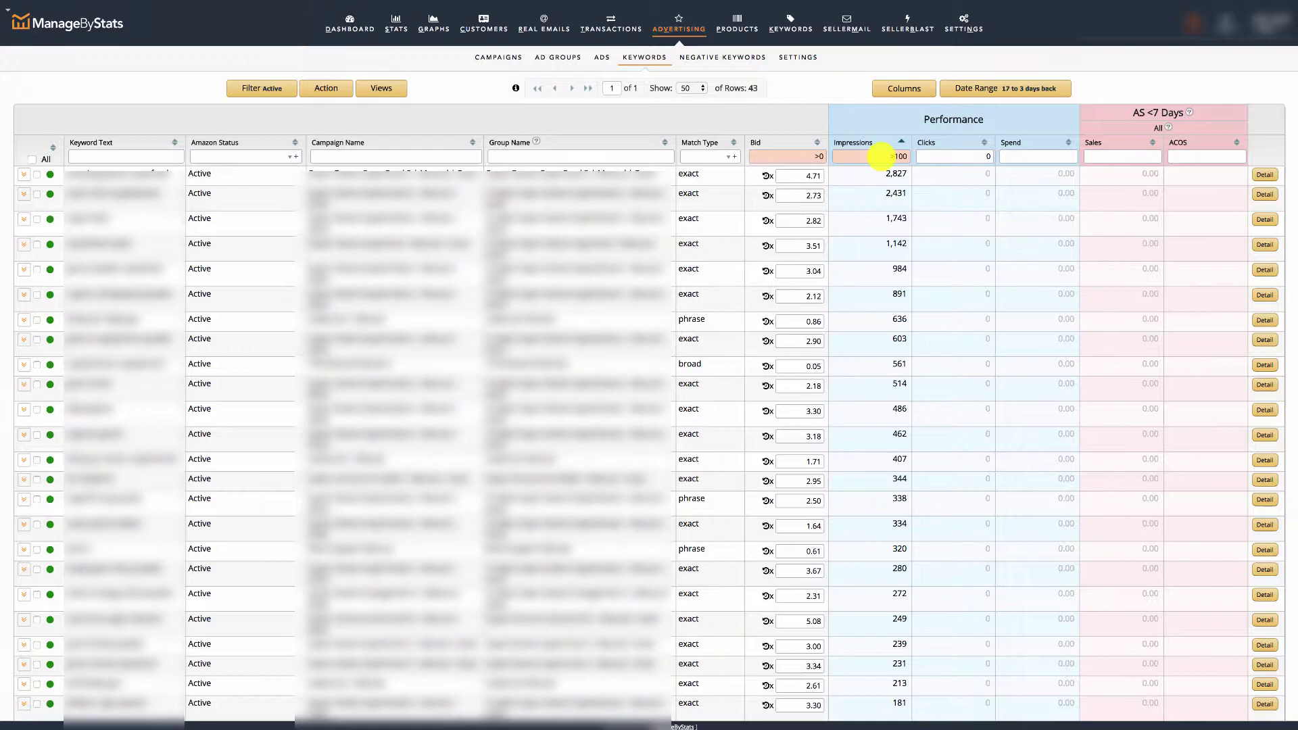
{"action": "scroll", "coordinate": [910, 152], "scroll_direction": "down", "scroll_amount": 1}
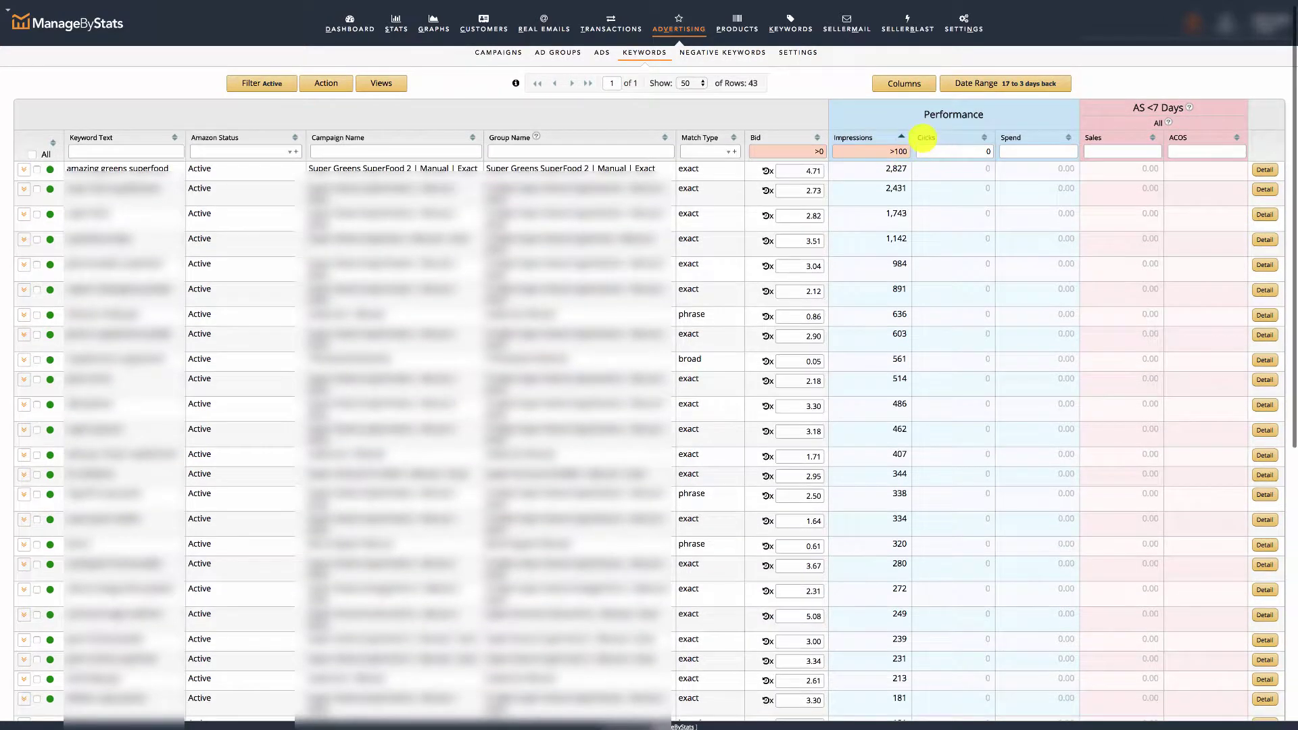
{"action": "scroll", "coordinate": [951, 191], "scroll_direction": "up", "scroll_amount": 1}
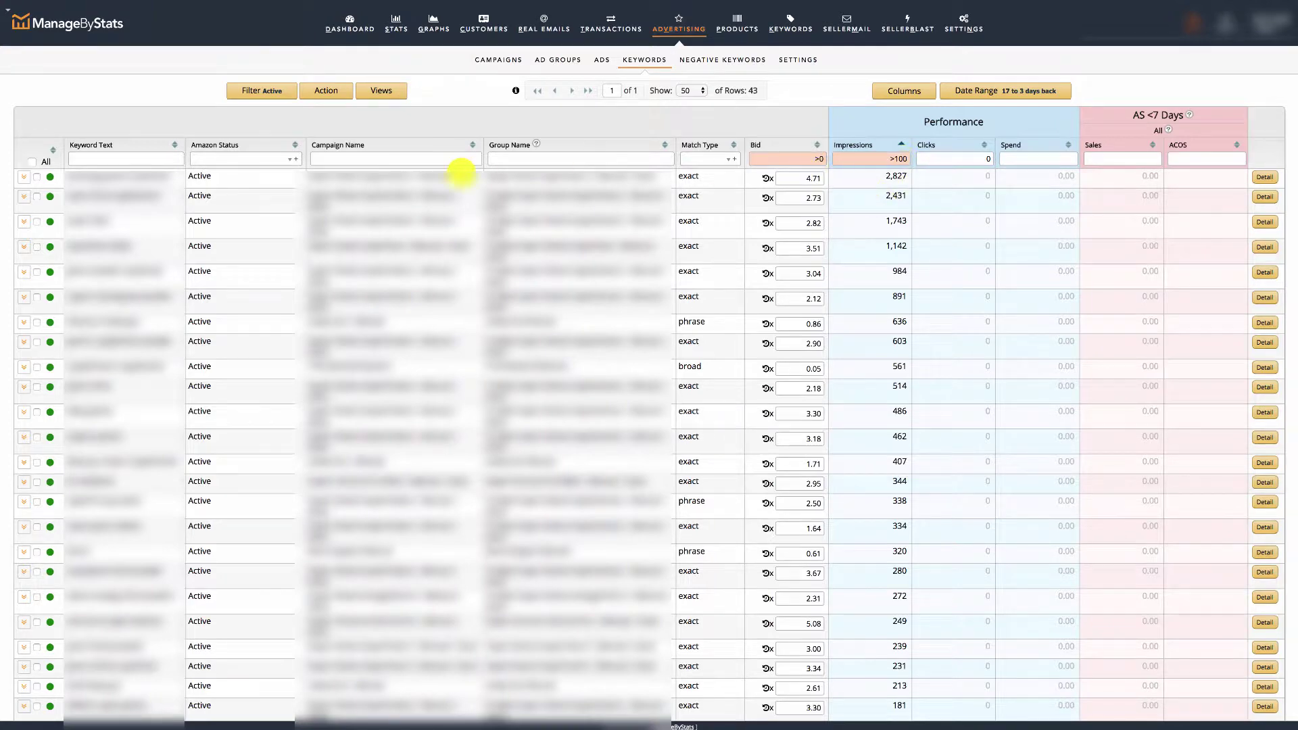
Raise all 43 zero-click keywords' bids by 10%, e.g. 4.71 to 5.18
{"action": "left_click", "coordinate": [326, 90]}
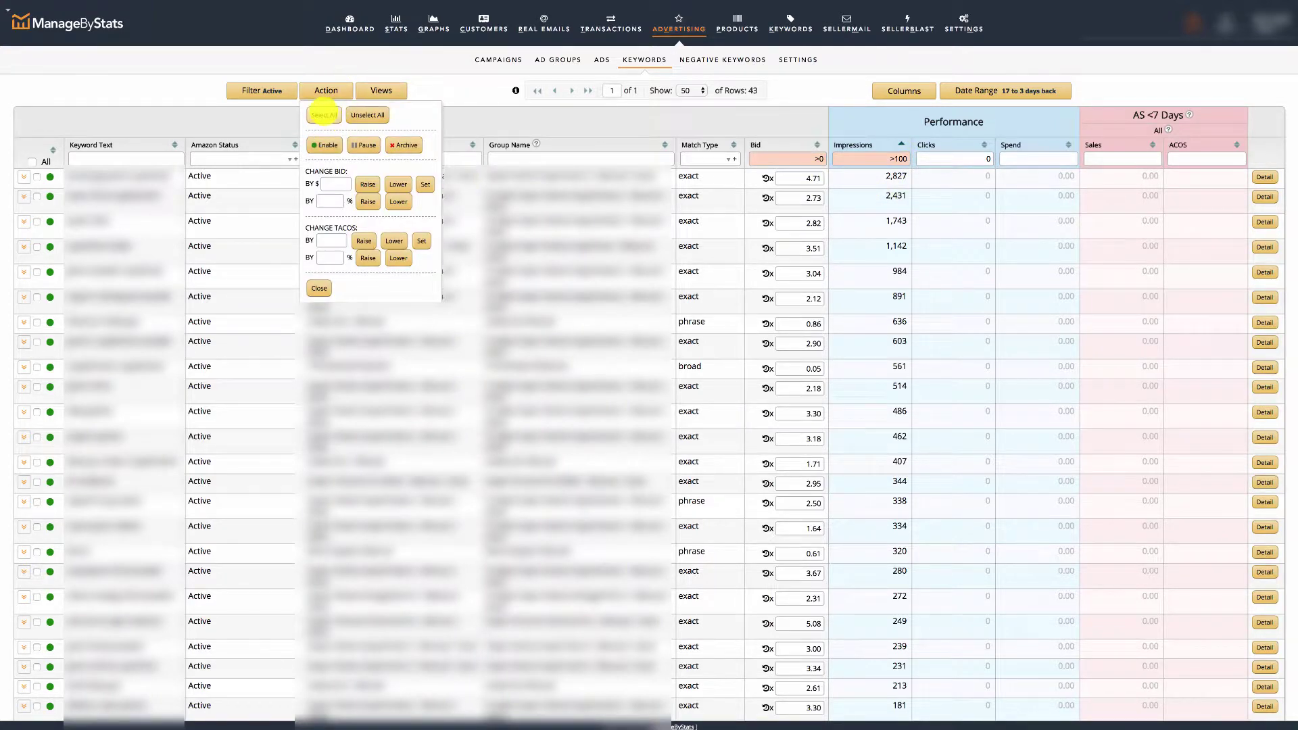
{"action": "left_click", "coordinate": [324, 114]}
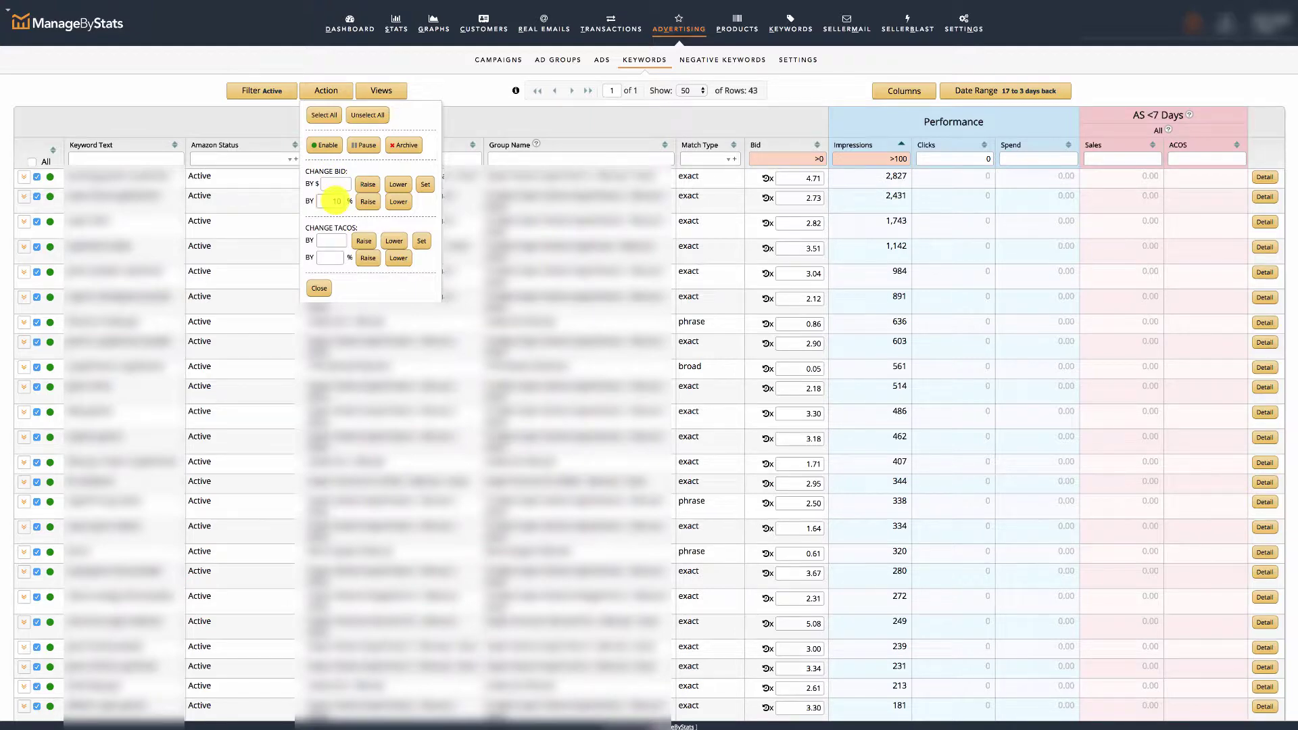
{"action": "left_click", "coordinate": [368, 199]}
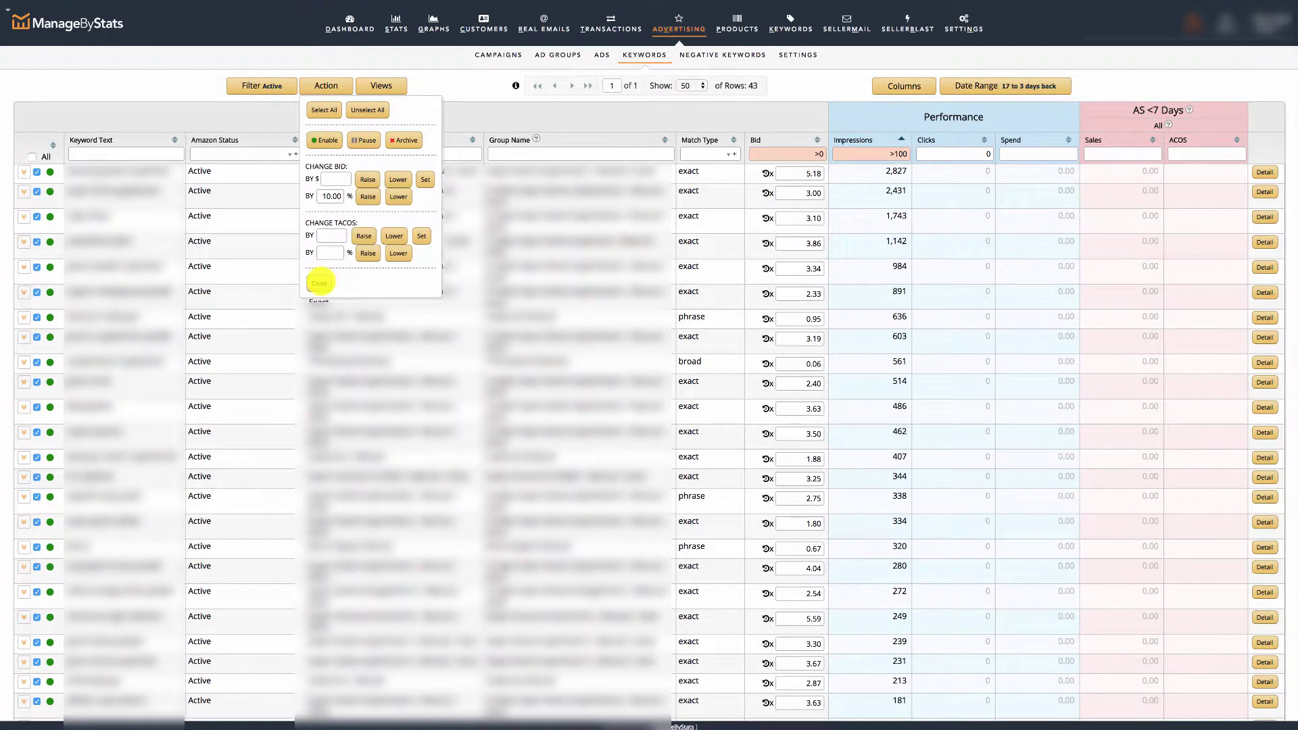
{"action": "left_click", "coordinate": [321, 282]}
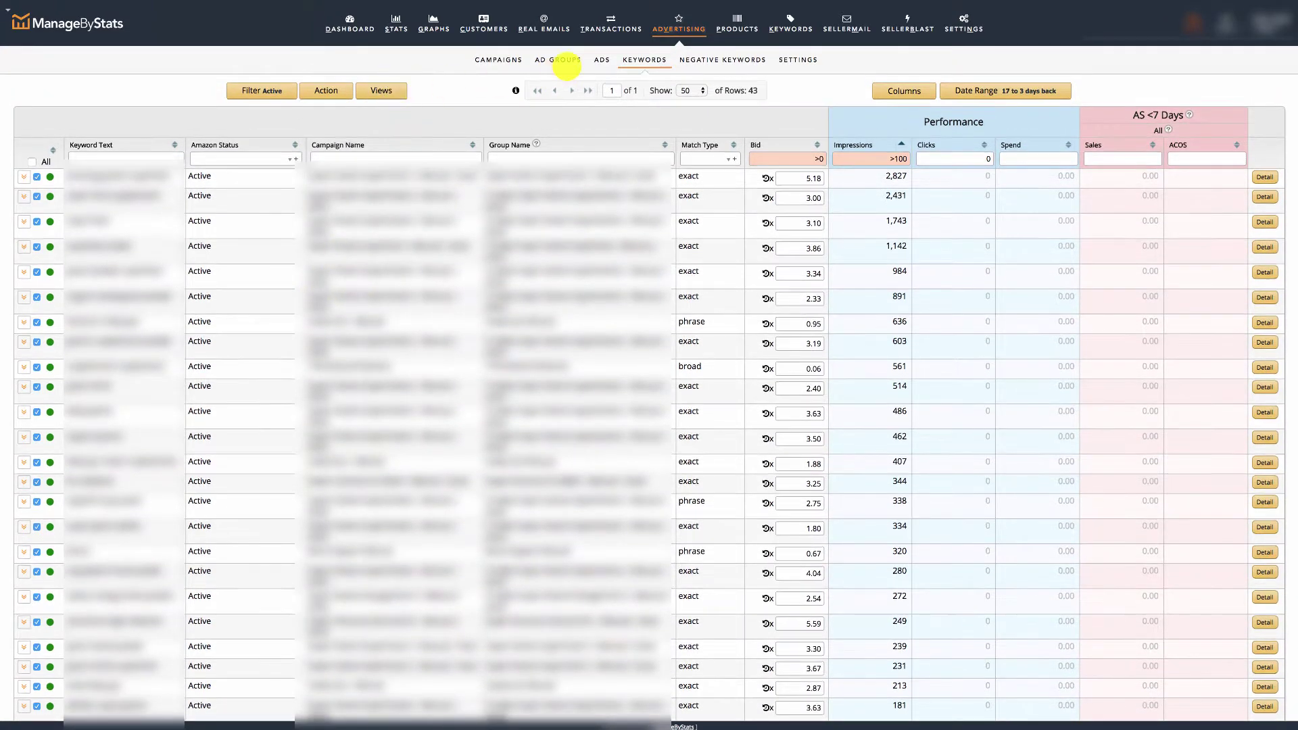
Open Ad Groups with the Auto Gain/Loss view, showing 13 auto-targeted groups
{"action": "left_click", "coordinate": [565, 59]}
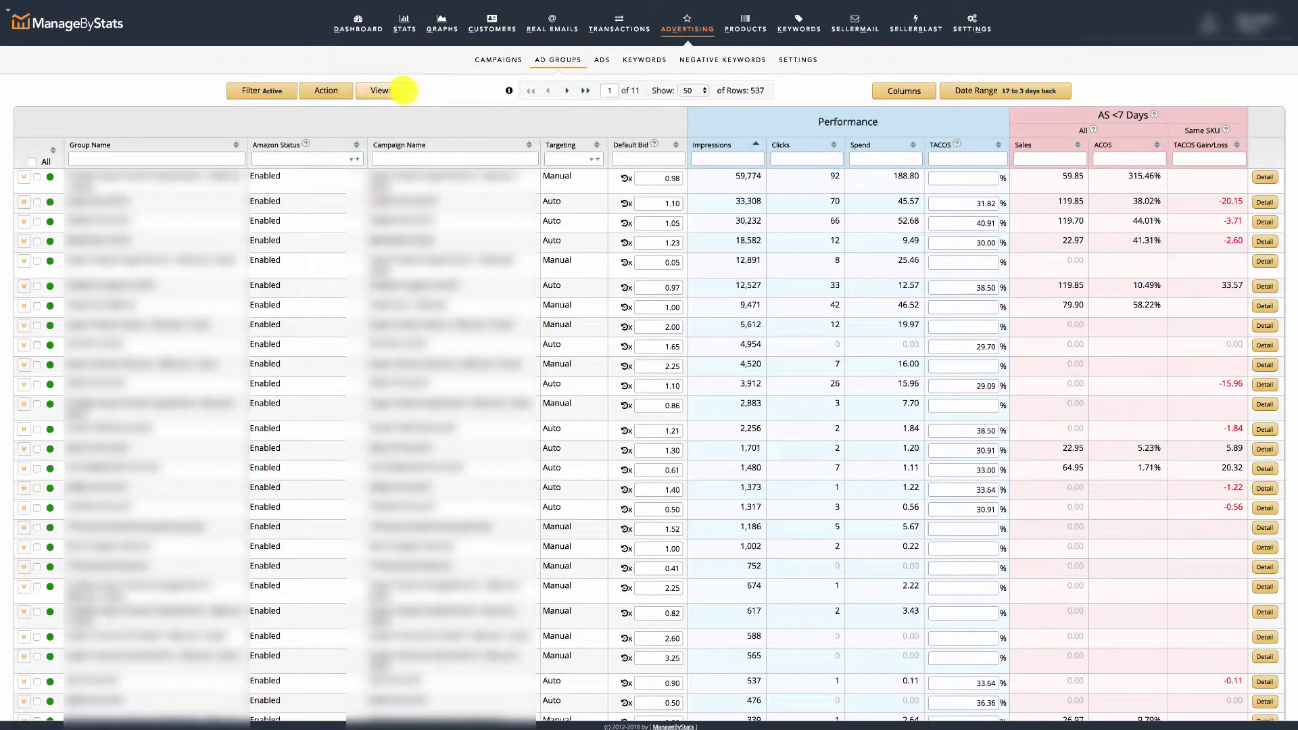
{"action": "left_click", "coordinate": [381, 91]}
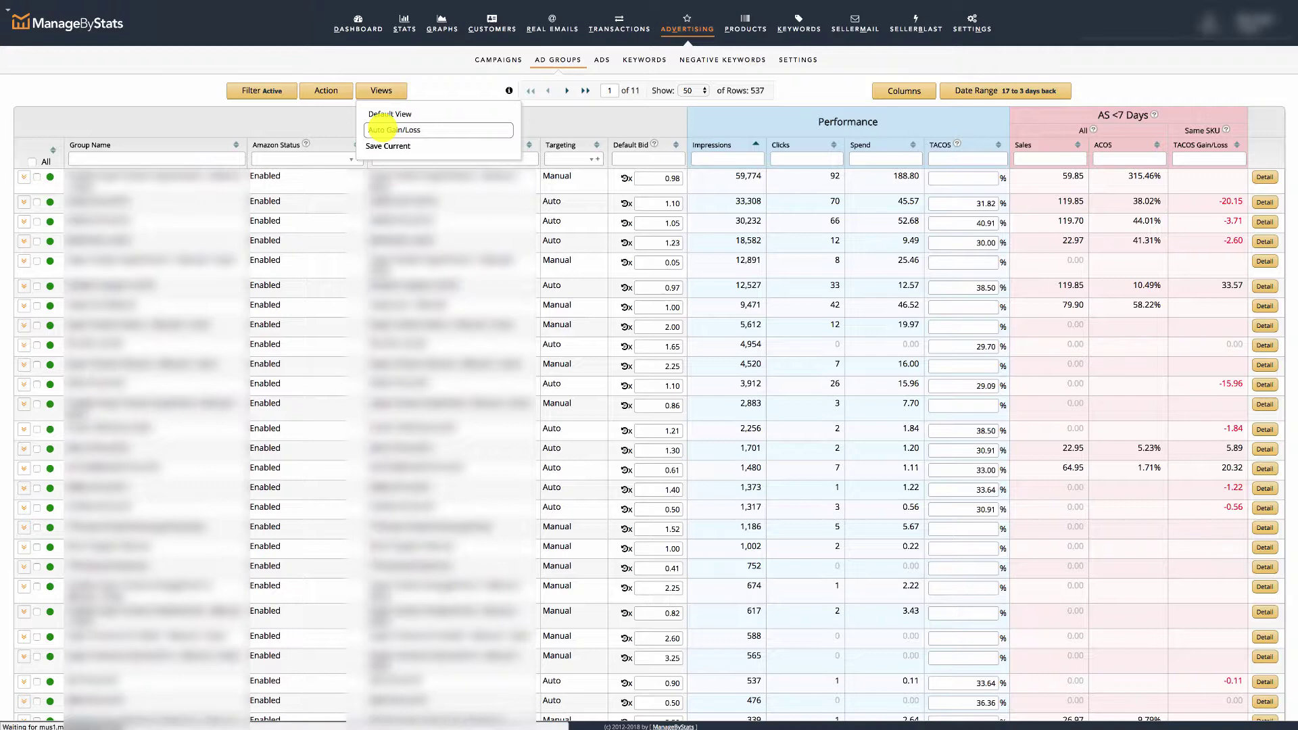
{"action": "left_click", "coordinate": [378, 130]}
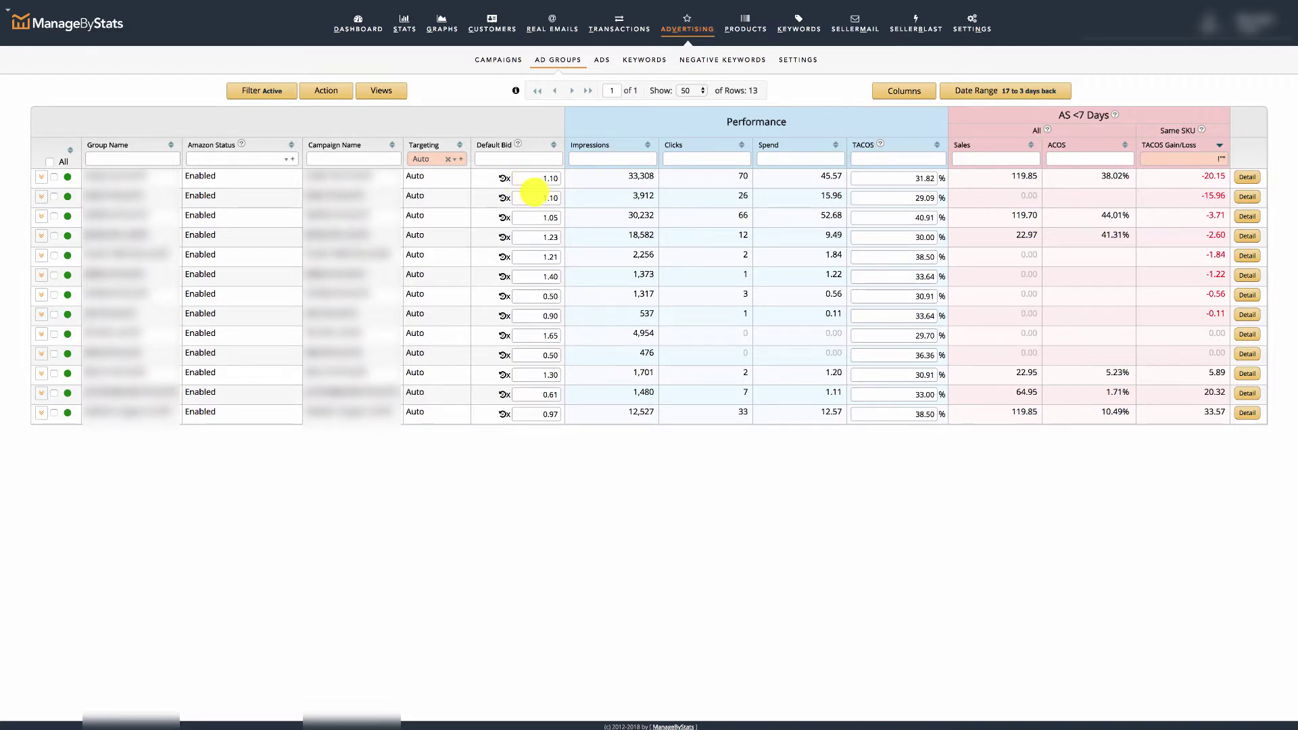
Lower the default bids of the two biggest-loss auto ad groups by 10%
{"action": "left_click", "coordinate": [54, 176]}
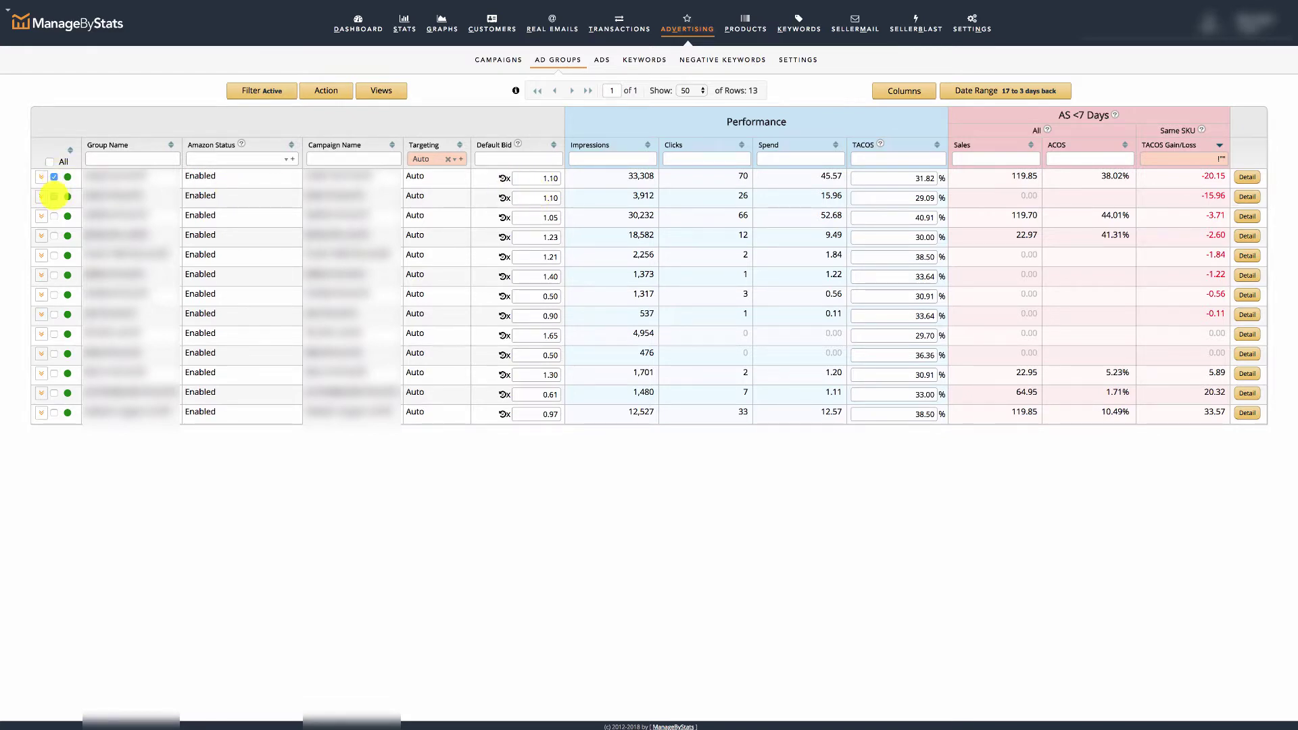
{"action": "left_click", "coordinate": [54, 196]}
{"action": "left_click", "coordinate": [326, 90]}
{"action": "type", "text": "10"}
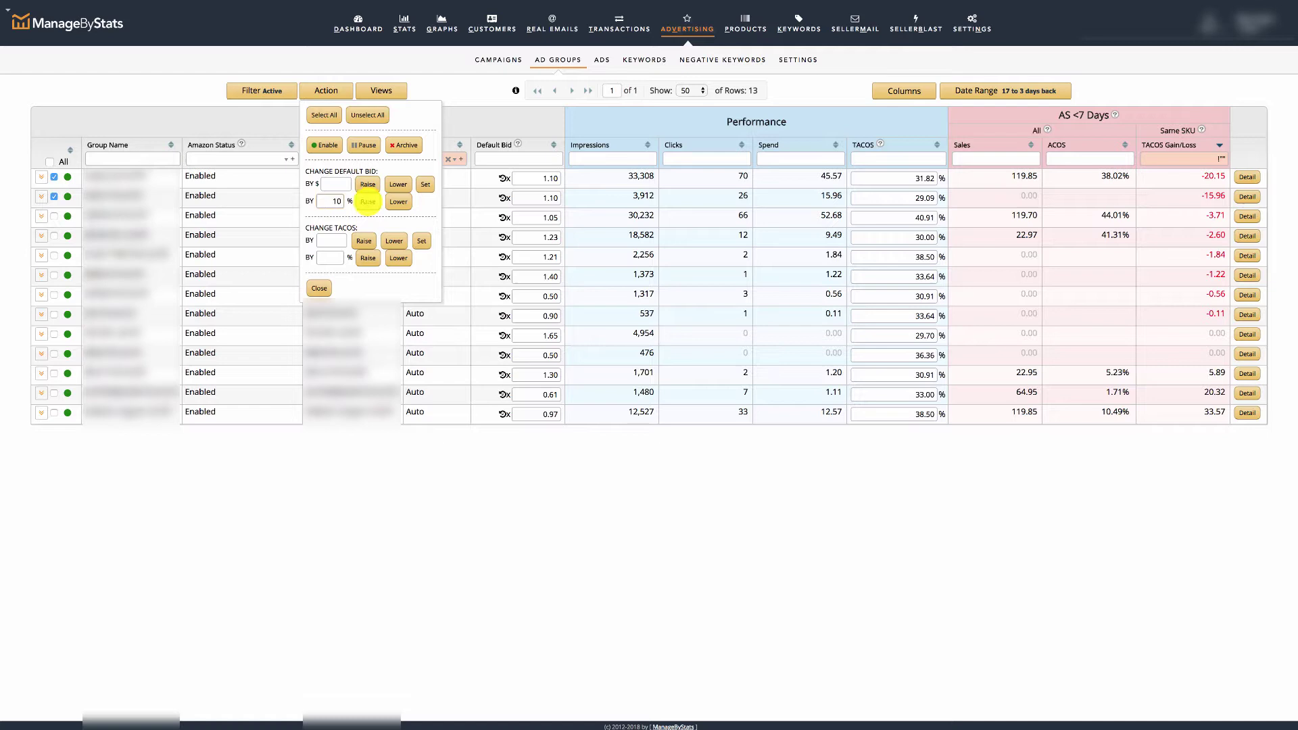
{"action": "left_click", "coordinate": [398, 202]}
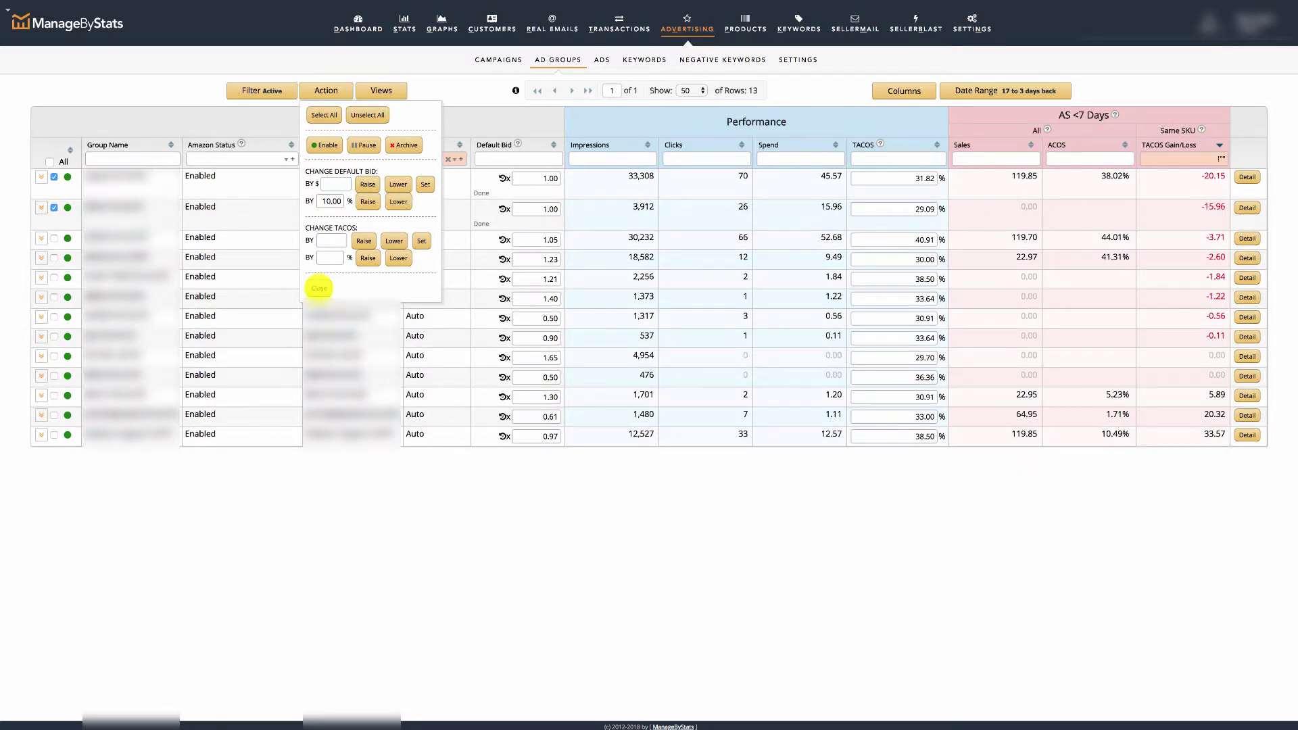
{"action": "left_click", "coordinate": [319, 288]}
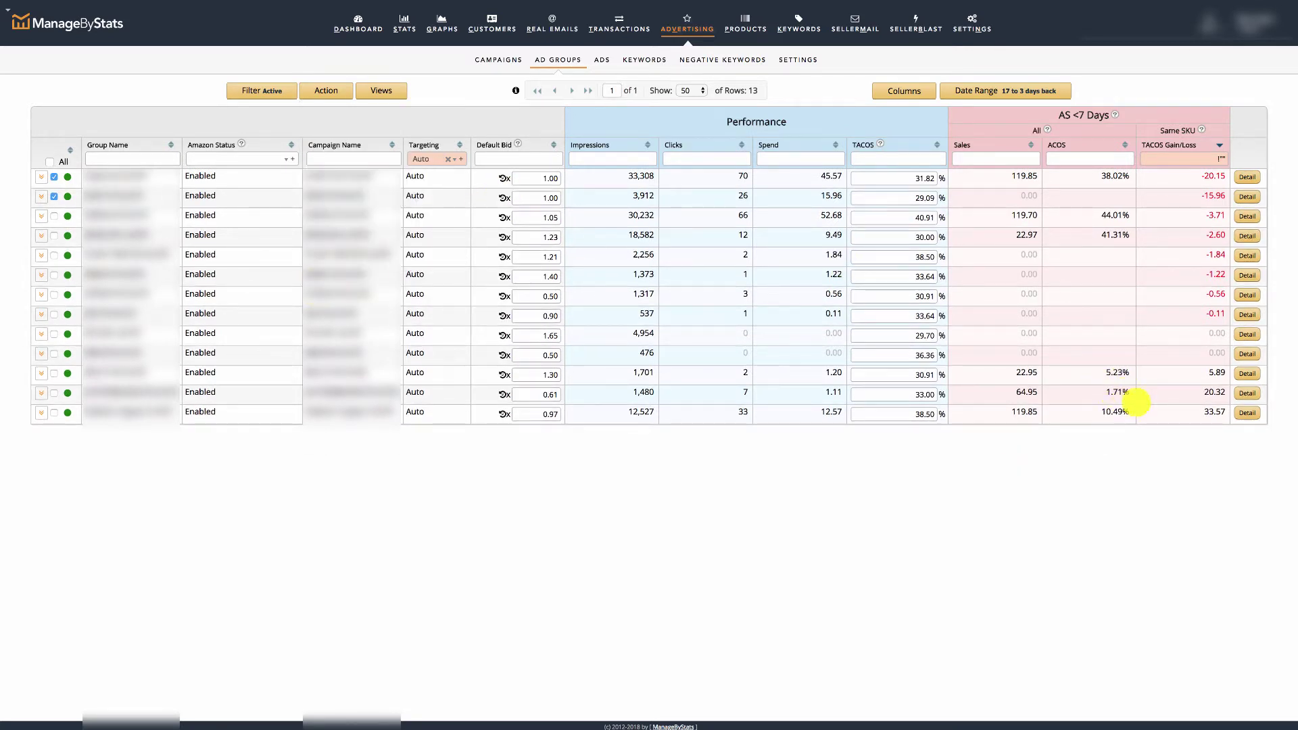
Raise the three gaining groups' default bids by 10%: 1.30 to 1.43, 0.61 to 0.67, 0.97 to 1.07
{"action": "left_click", "coordinate": [54, 374]}
{"action": "left_click", "coordinate": [54, 393]}
{"action": "left_click", "coordinate": [54, 413]}
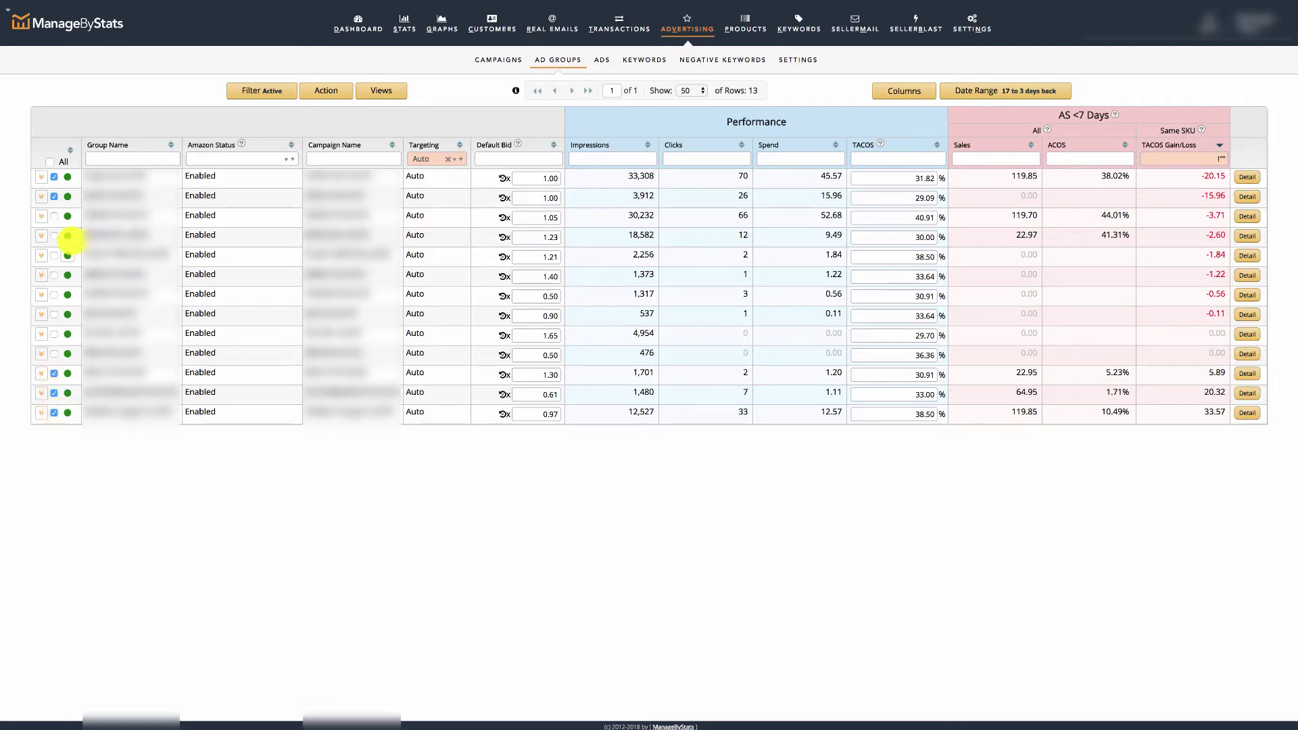
{"action": "left_click", "coordinate": [54, 196]}
{"action": "left_click", "coordinate": [54, 177]}
{"action": "left_click", "coordinate": [326, 90]}
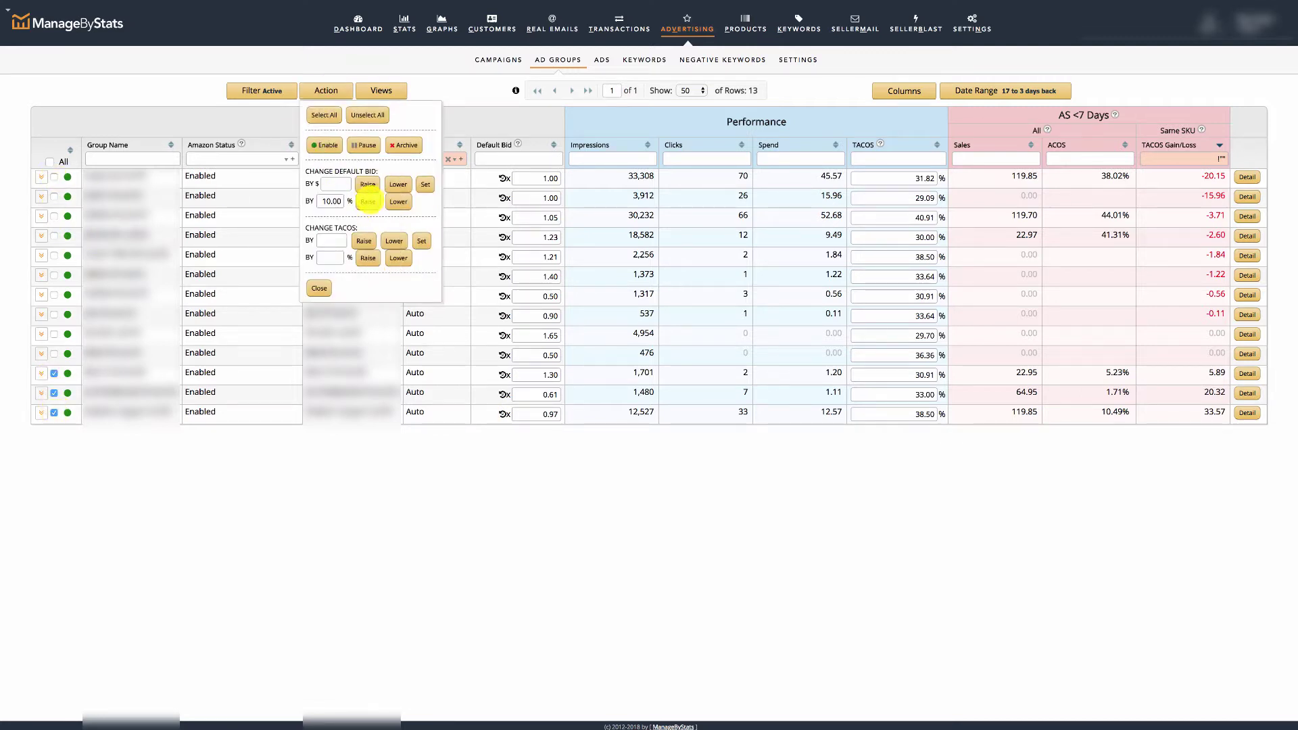
{"action": "left_click", "coordinate": [318, 288]}
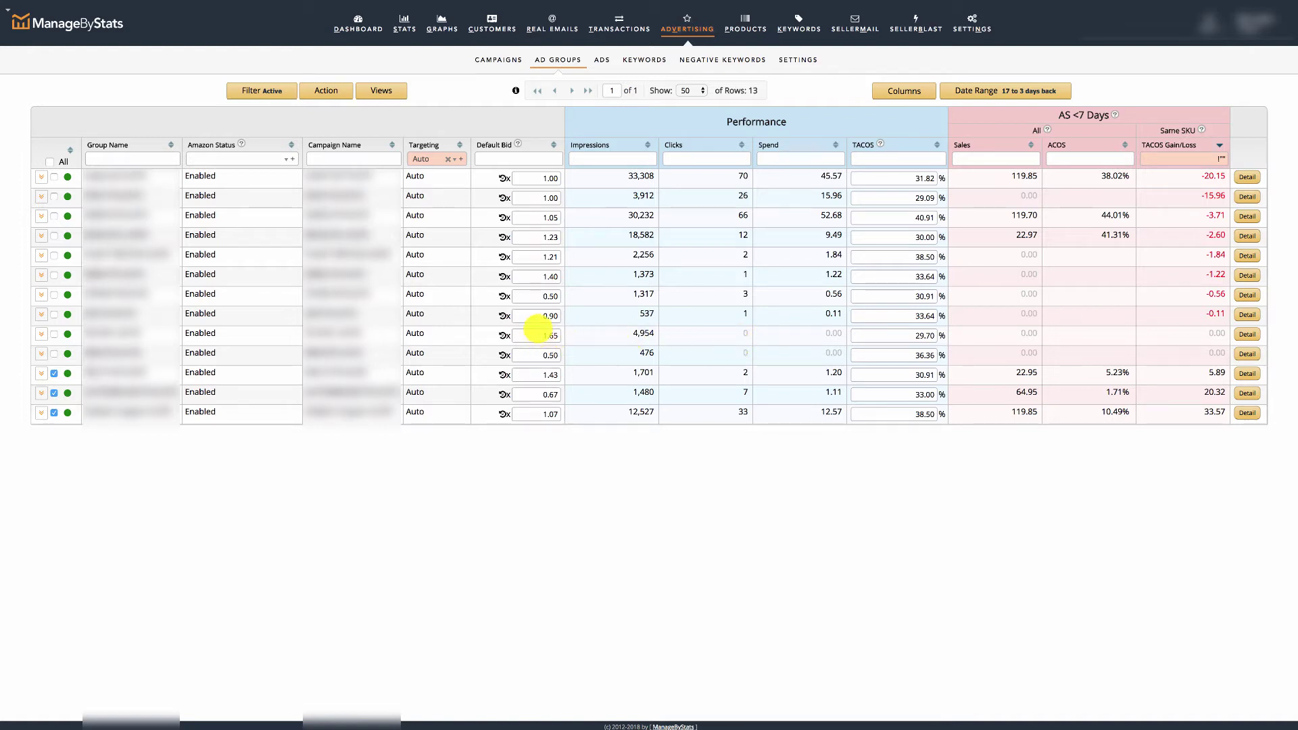
Raise the two zero-click groups' default bids by 10%: 1.65 to 1.82 and 0.50 to 0.55
{"action": "left_click", "coordinate": [54, 374]}
{"action": "left_click", "coordinate": [54, 393]}
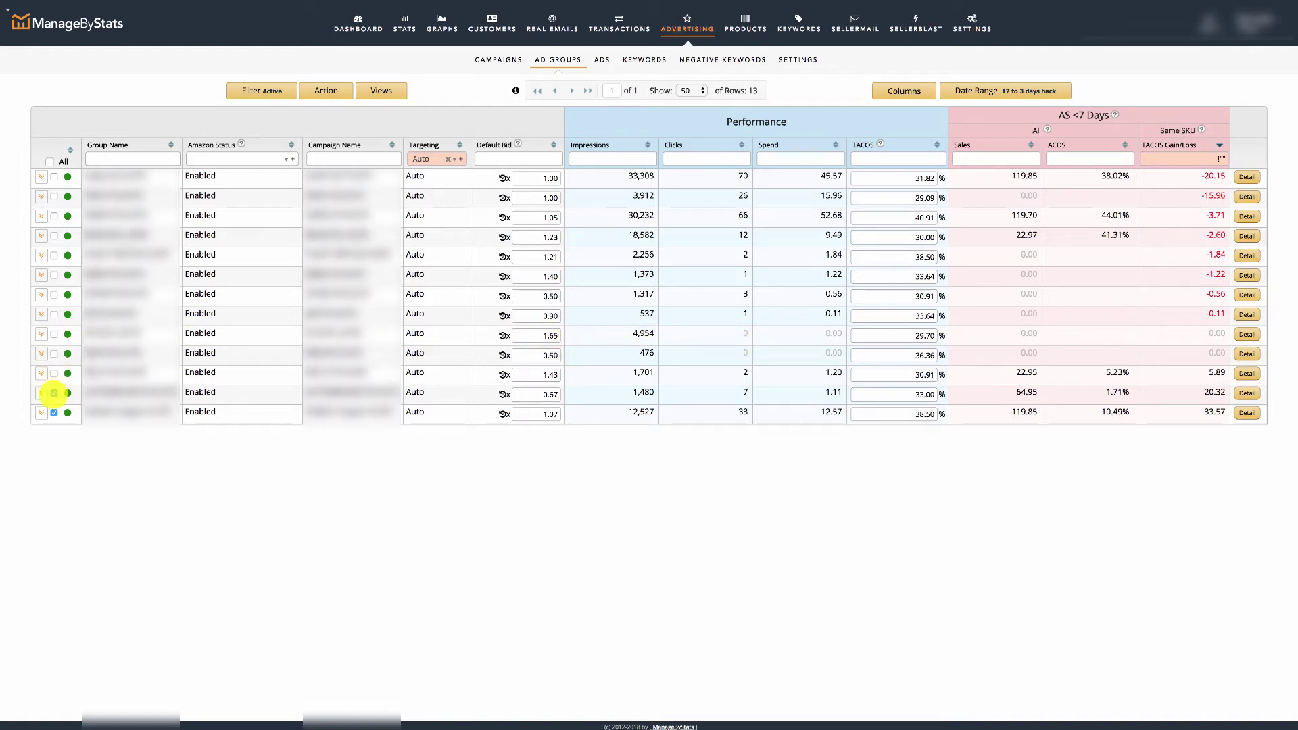
{"action": "left_click", "coordinate": [54, 412]}
{"action": "left_click", "coordinate": [54, 334]}
{"action": "left_click", "coordinate": [54, 353]}
{"action": "left_click", "coordinate": [326, 90]}
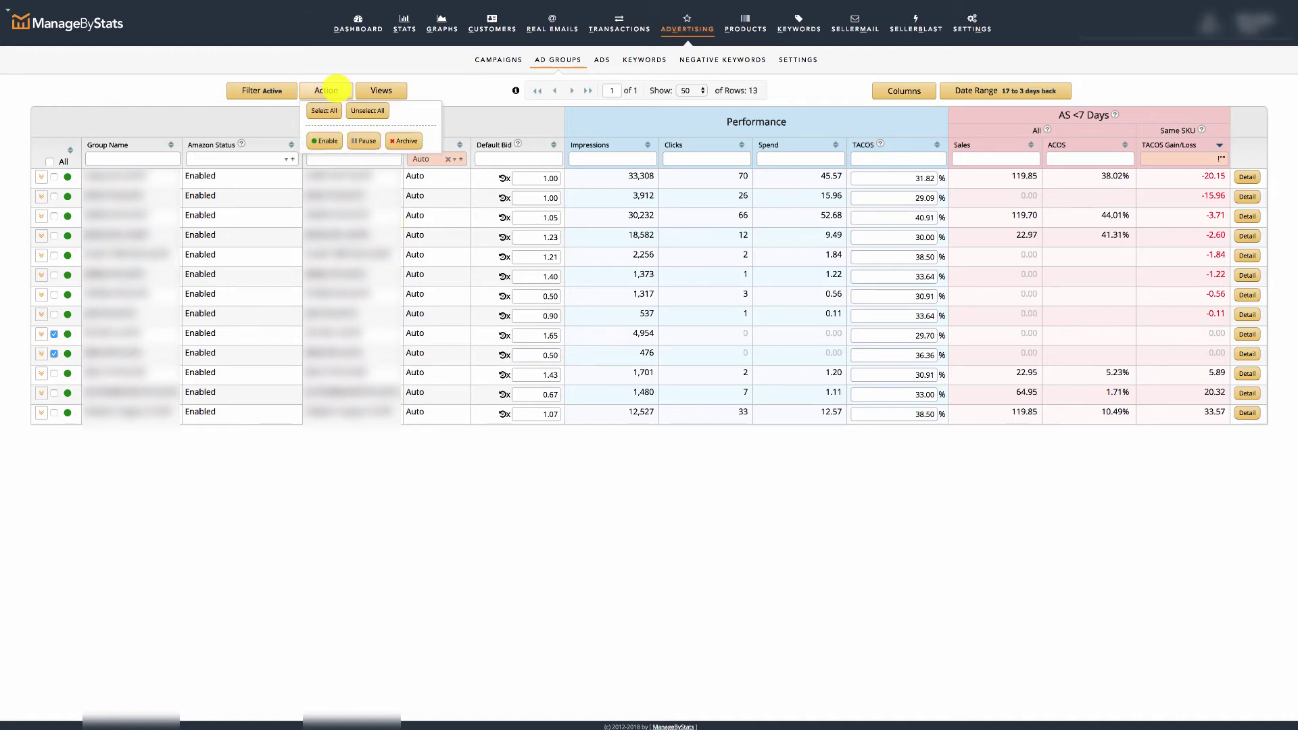
{"action": "left_click", "coordinate": [368, 202]}
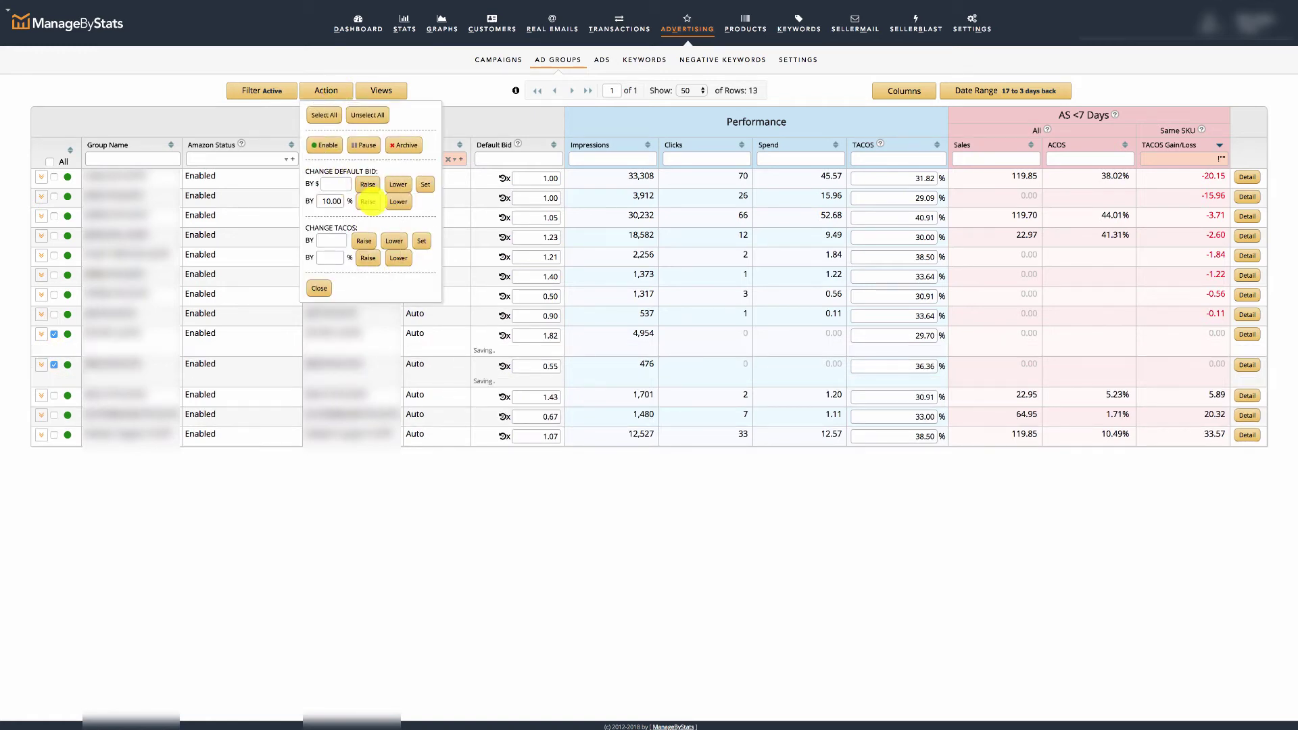
{"action": "left_click", "coordinate": [319, 288]}
{"action": "left_click", "coordinate": [319, 288]}
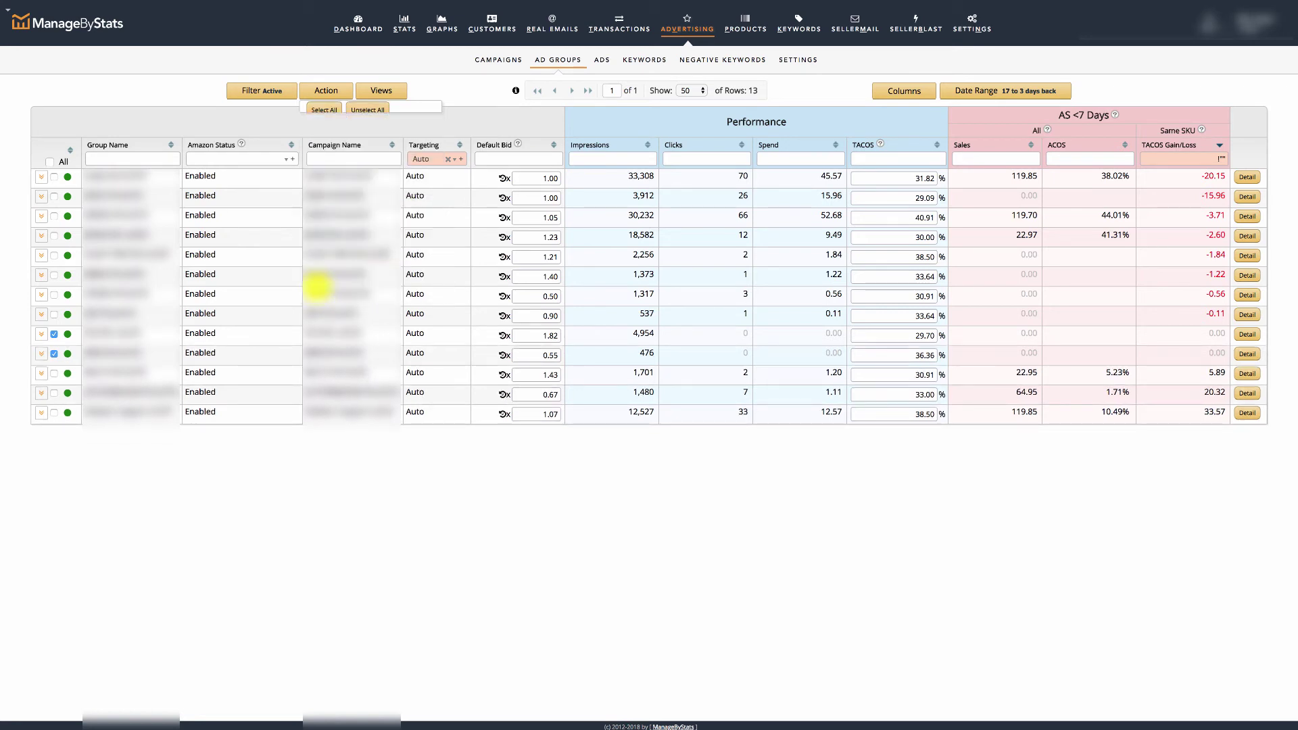